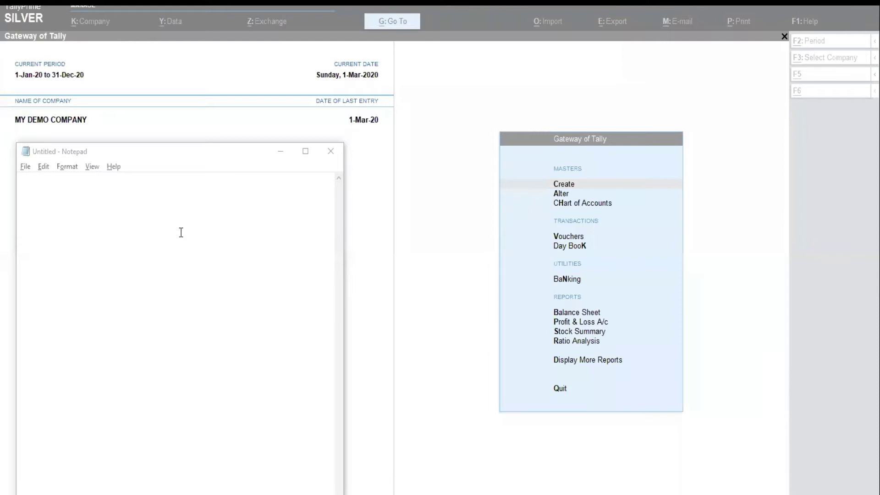
# Step: Write the greeting "Hi Frndssss" in the empty note, followed by "How are you??" after a blank line
pyautogui.write('Hi FF')
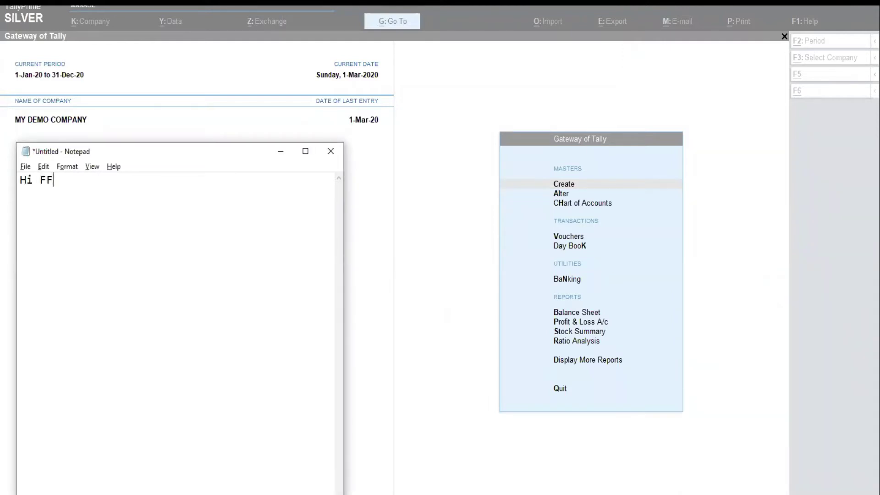
pyautogui.press('BackSpace')
pyautogui.write('rndssss')
pyautogui.press('Return')
pyautogui.press('Return')
pyautogui.write('How a')
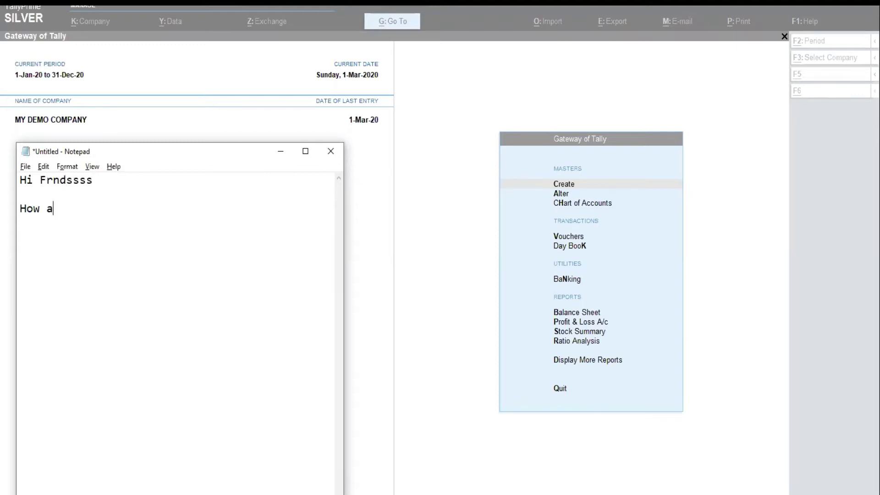
pyautogui.write('re you??')
# Step: Add a new paragraph after a blank line reading "Hope you are doing well..."
pyautogui.press('Return')
pyautogui.press('Return')
pyautogui.write('Hope ')
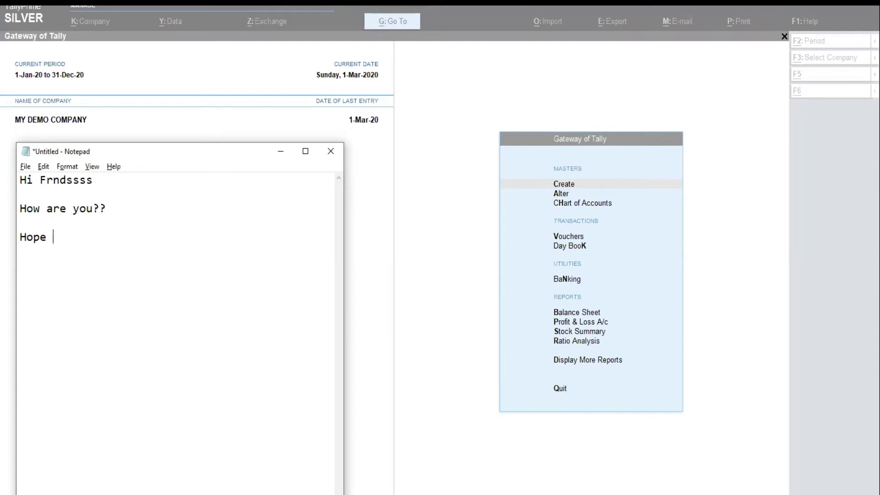
pyautogui.write('you are doing')
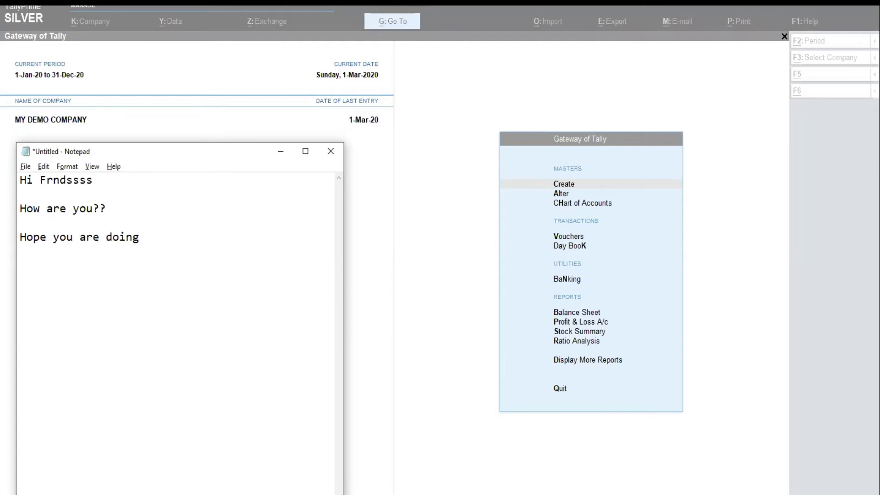
pyautogui.write(' well...')
# Step: Add a paragraph reading "In this Video We will see How we can Check Unwanted and Unused Masters Ledgers and Item and"
pyautogui.press('Return')
pyautogui.press('Return')
pyautogui.write('In this V')
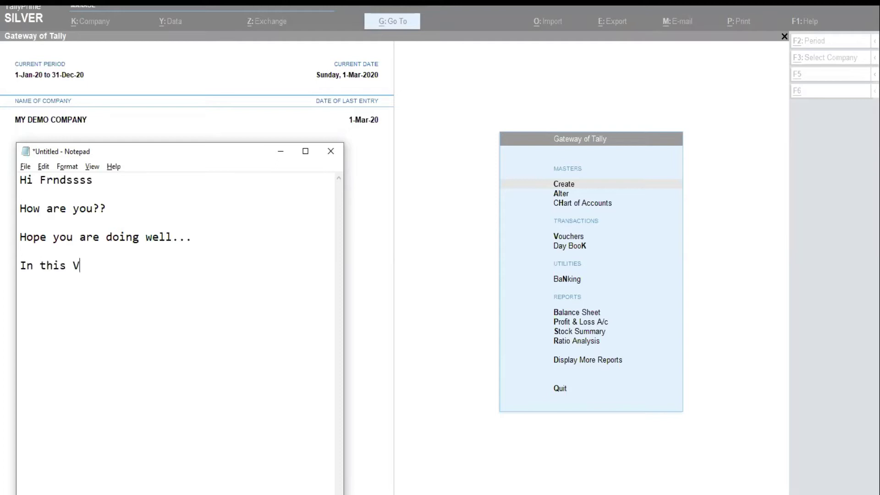
pyautogui.write('ideo We will')
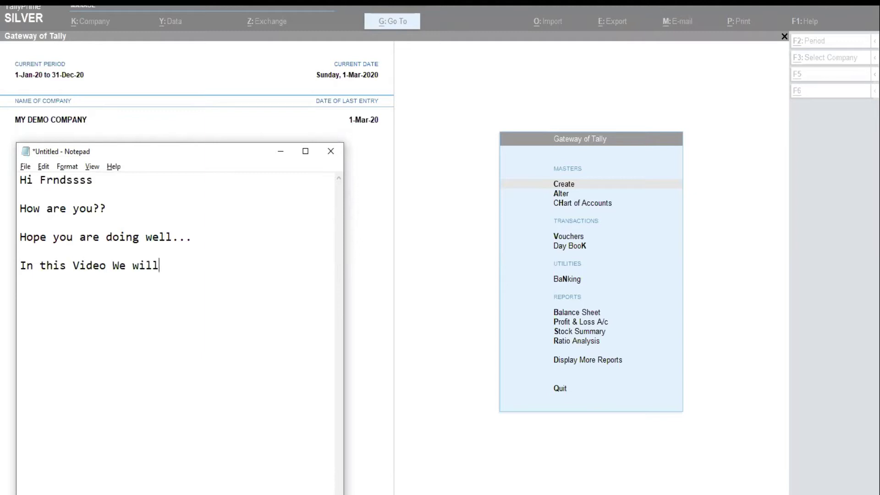
pyautogui.write(' see How we can ')
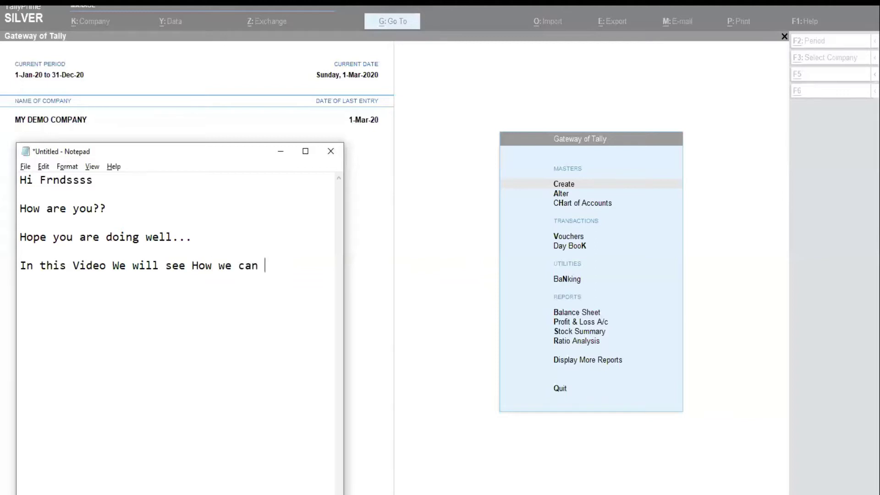
pyautogui.write('Check Unwanted')
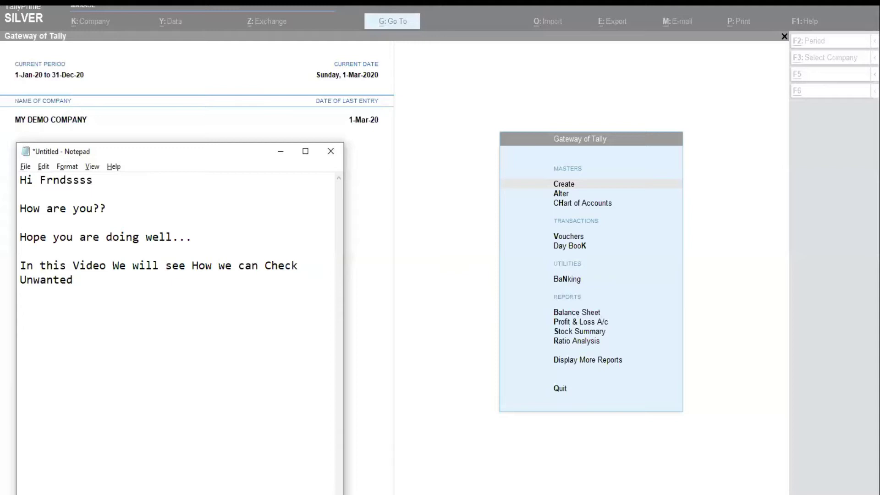
pyautogui.write(' and Unused M')
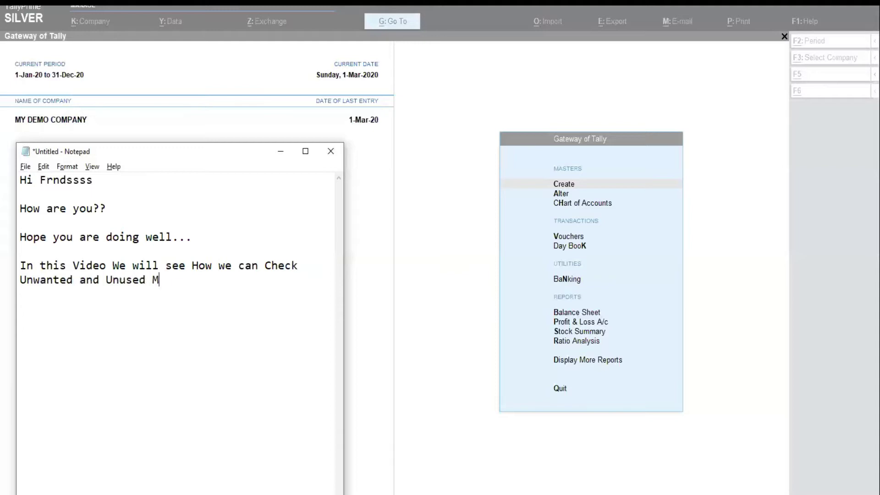
pyautogui.write('asters Ledgers ')
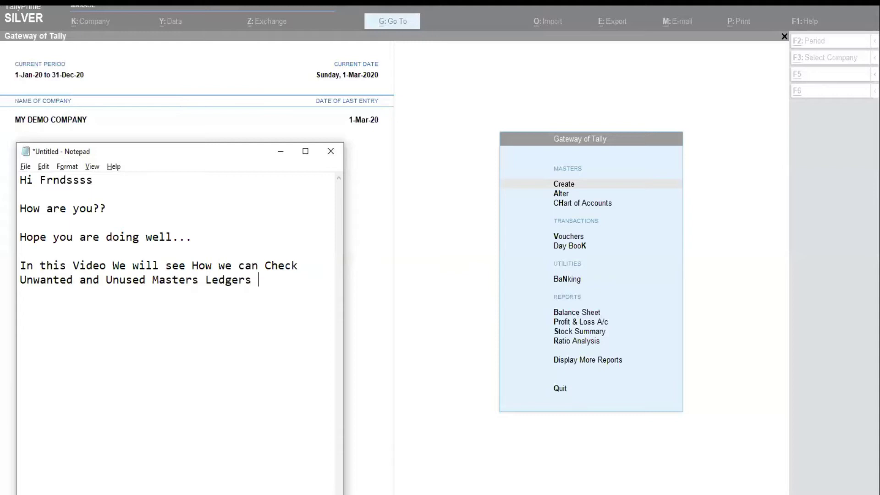
pyautogui.write('and Item and ')
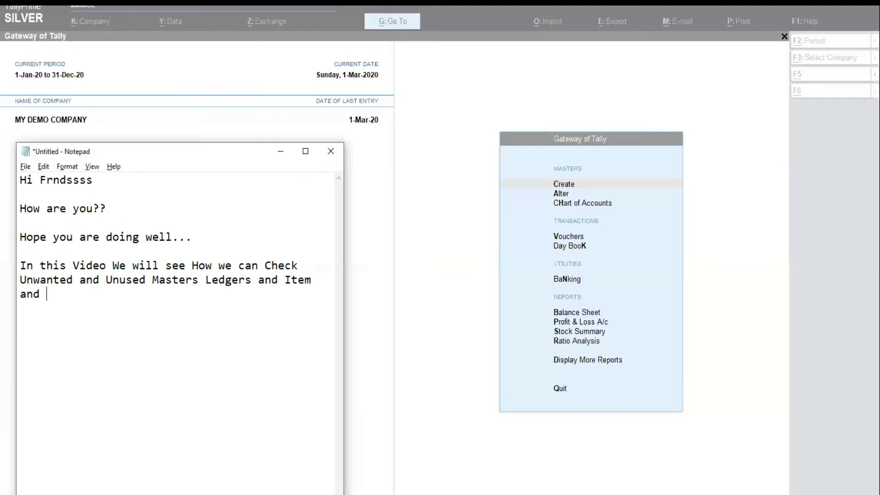
# Step: Complete the paragraph's sentence with "We can Simply Delete Those Masters in 1 Click...."
pyautogui.write('We can Semply')
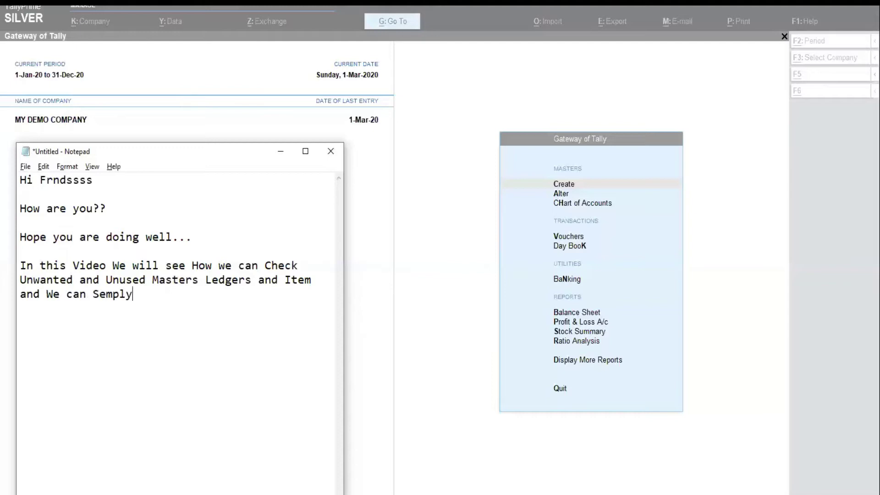
pyautogui.press('BackSpace')
pyautogui.press('BackSpace')
pyautogui.press('BackSpace')
pyautogui.press('BackSpace')
pyautogui.press('BackSpace')
pyautogui.write('imply Delete Those M')
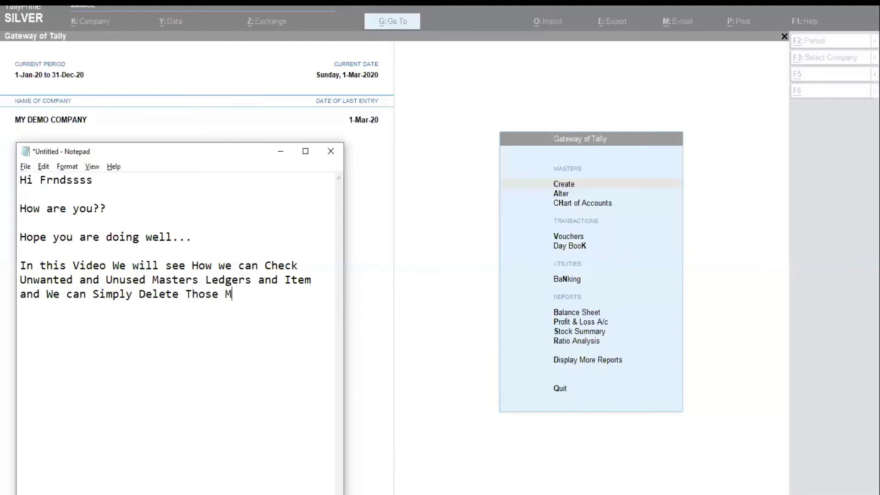
pyautogui.write('asre')
pyautogui.press('BackSpace')
pyautogui.press('BackSpace')
pyautogui.write('ters in 1 Click')
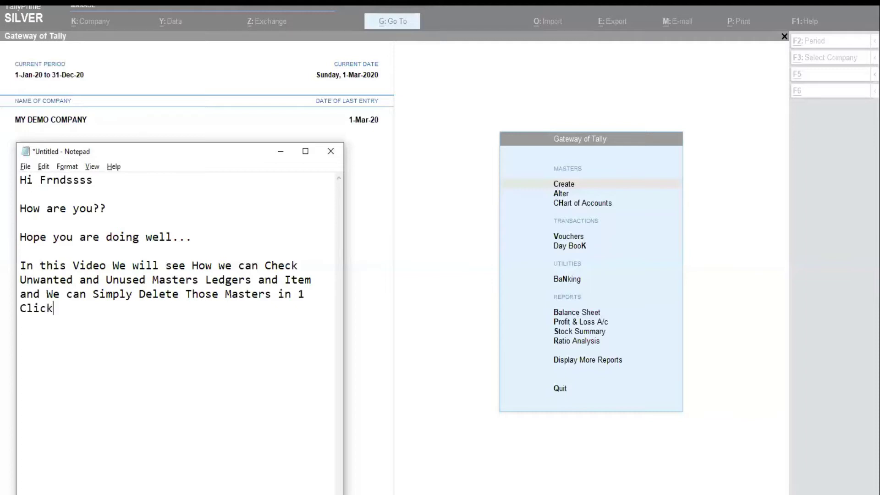
pyautogui.write('....')
# Step: Begin a new paragraph after a blank line with "In Tally Prime You Have one Special report where you"
pyautogui.press('Return')
pyautogui.press('Return')
pyautogui.write('In Tally Prime Yo')
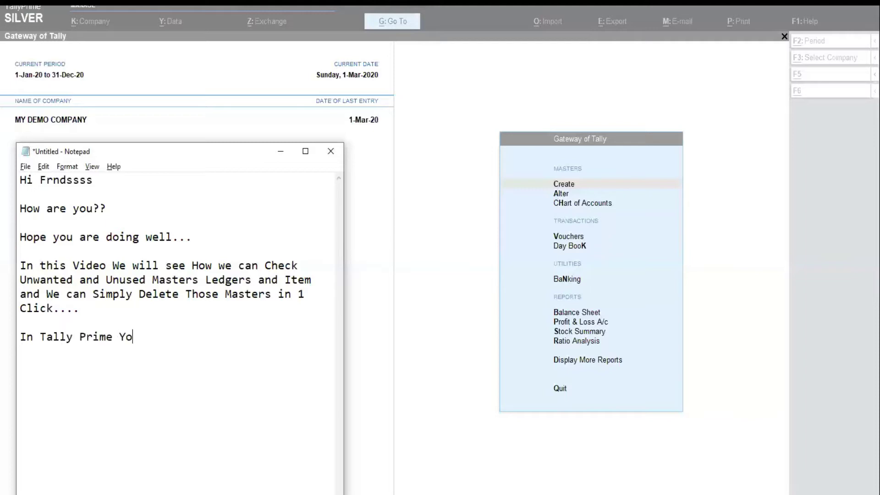
pyautogui.write('u Have one Spelic')
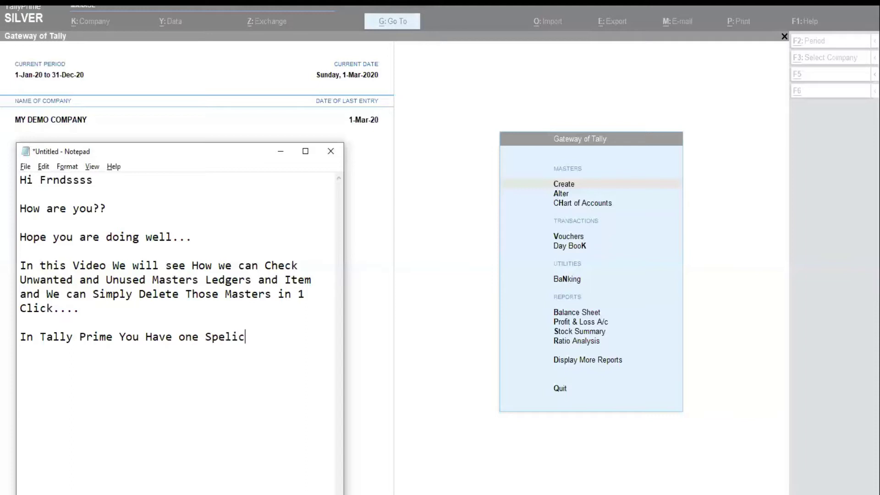
pyautogui.press('BackSpace')
pyautogui.press('BackSpace')
pyautogui.press('BackSpace')
pyautogui.write('cil')
pyautogui.press('BackSpace')
pyautogui.write('al report wh')
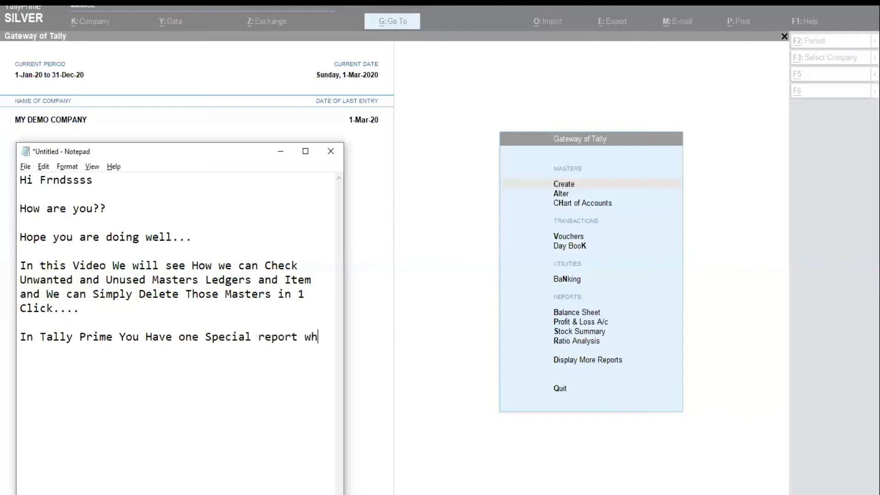
pyautogui.write('ere a')
pyautogui.press('BackSpace')
pyautogui.write('you')
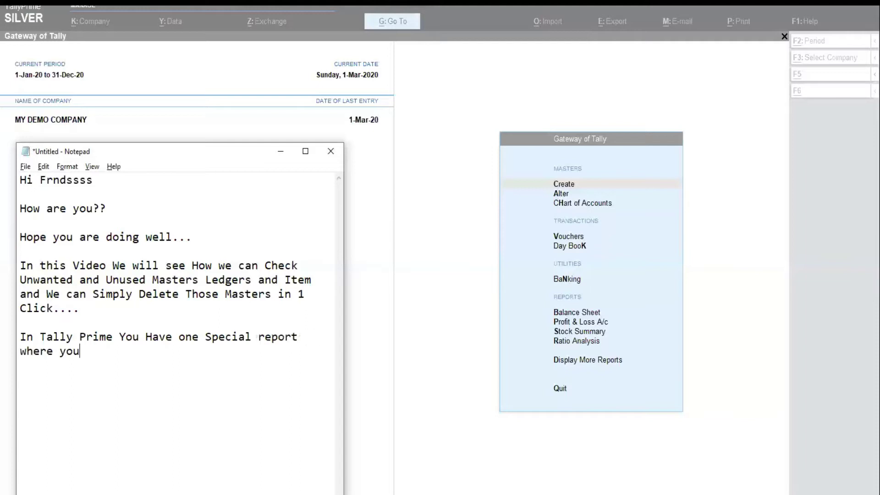
# Step: Continue the special report sentence with "can check list of Unused or Unwanted Master,"
pyautogui.write(' can check ')
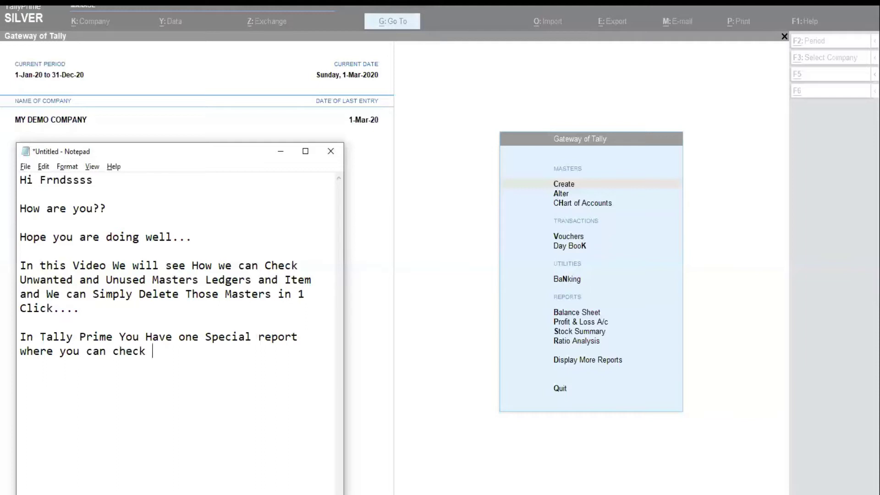
pyautogui.write('list of Unu')
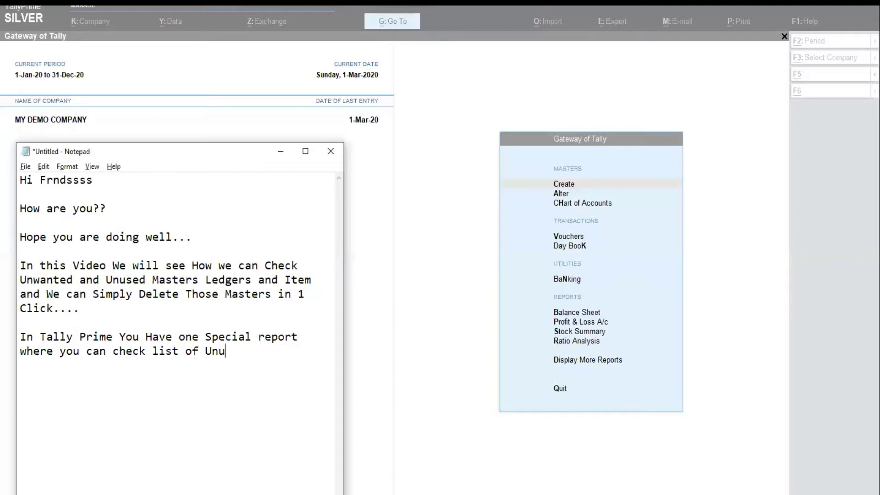
pyautogui.write('sed or Unwant')
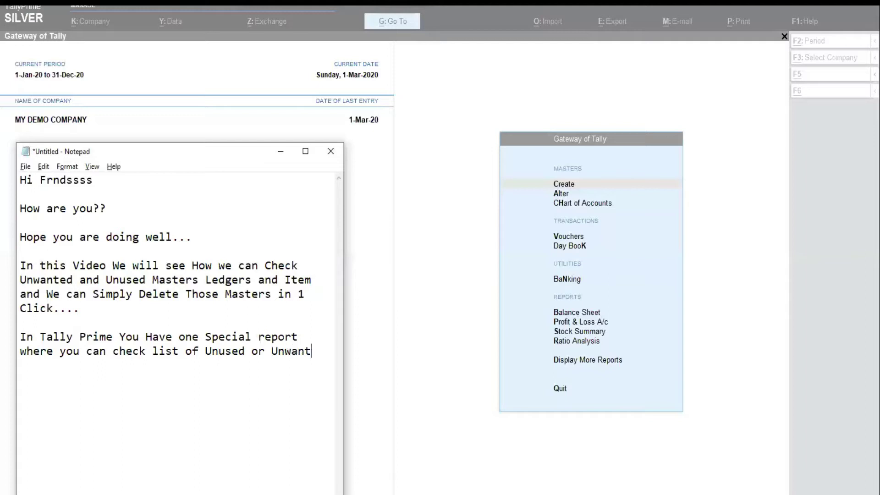
pyautogui.write('ed M')
pyautogui.write('aster')
# Step: Add a separate paragraph after a blank line reading "Those You can Delete if You want..."
pyautogui.write('Tho')
pyautogui.write('se Y')
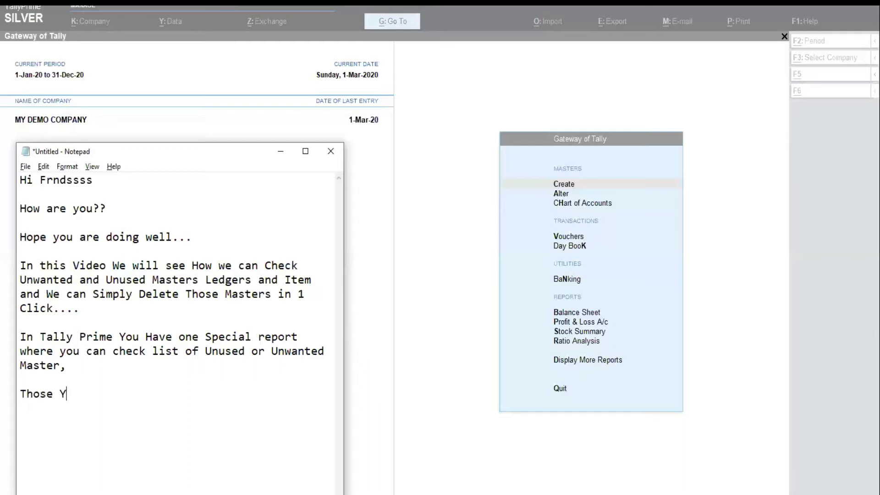
pyautogui.write('ou can Deleter')
pyautogui.press('BackSpace')
pyautogui.write('e')
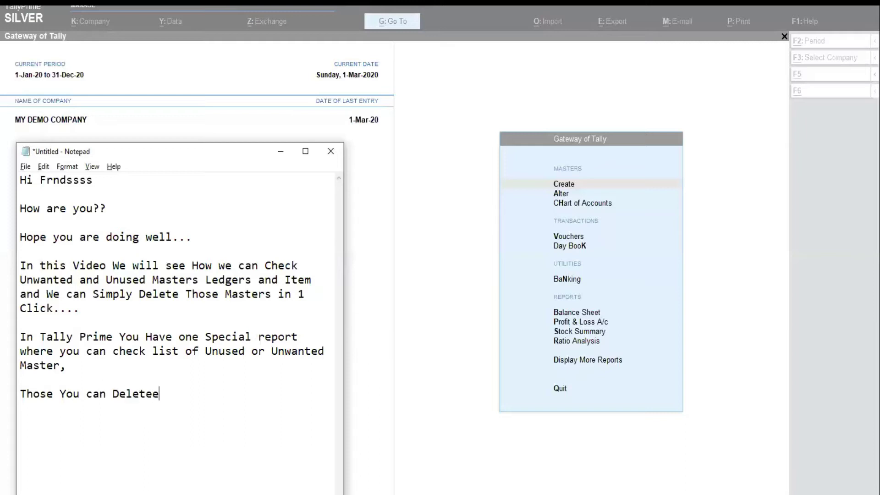
pyautogui.press('BackSpace')
pyautogui.write('if You want...')
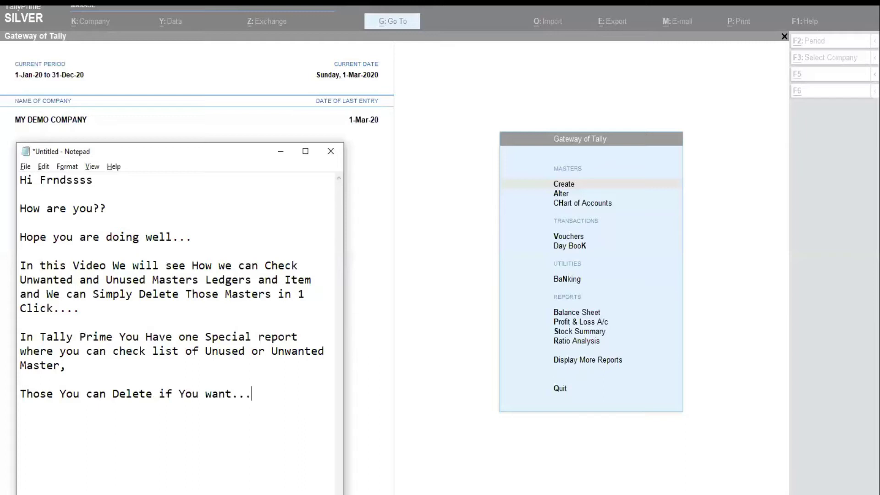
# Step: Add a paragraph reading "For That Open your Tally Prime and You can See Chart of Account Menu in Gateway of Tally...."
pyautogui.press('Return')
pyautogui.press('Return')
pyautogui.write('For That Ope')
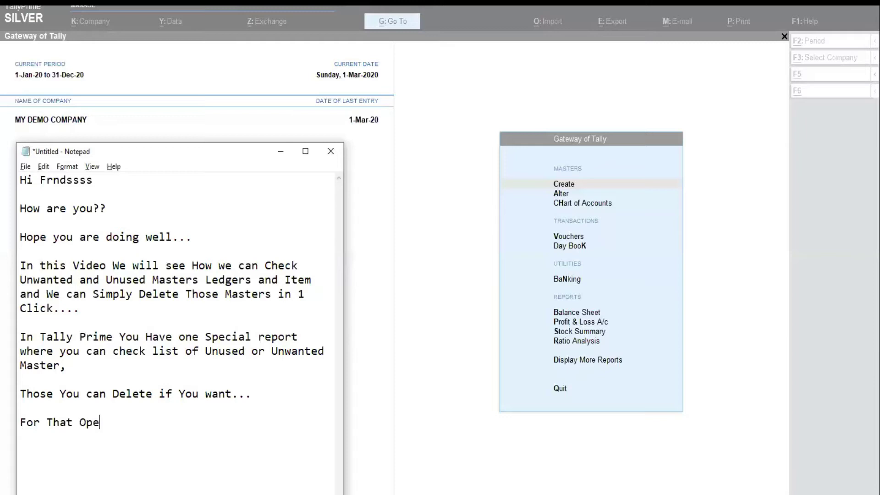
pyautogui.write('n your Tally ')
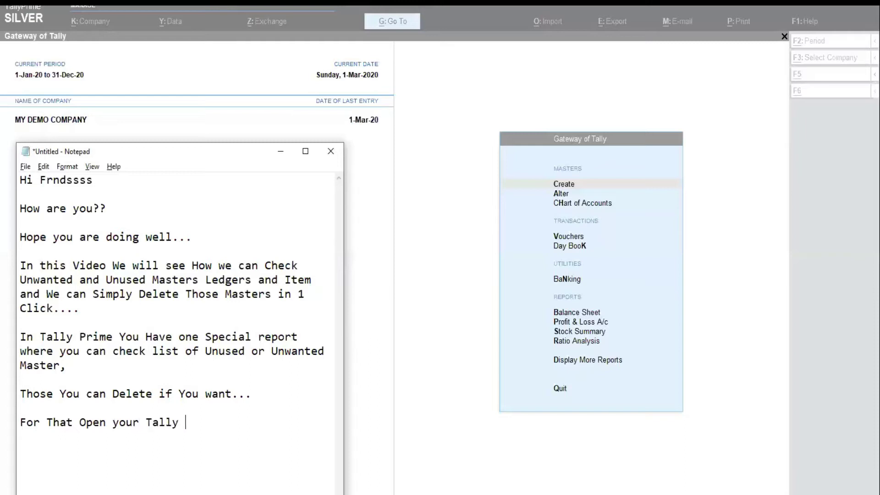
pyautogui.write('Prime and Y')
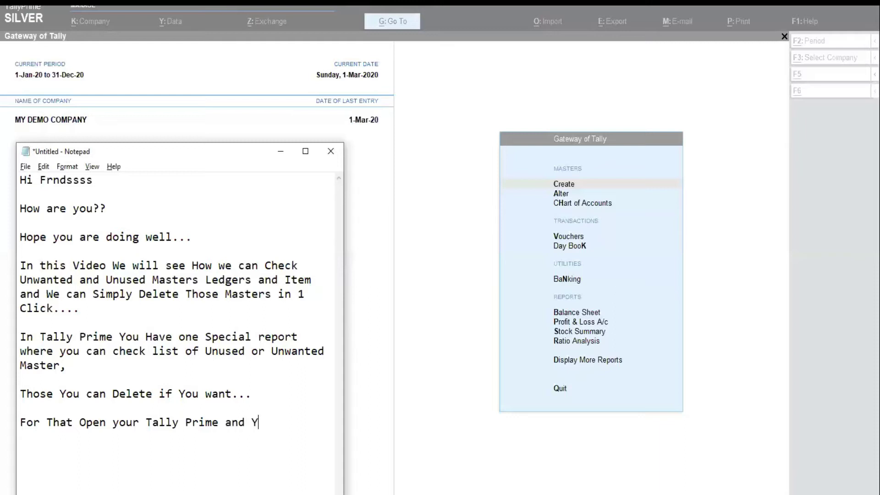
pyautogui.write('ou can See C')
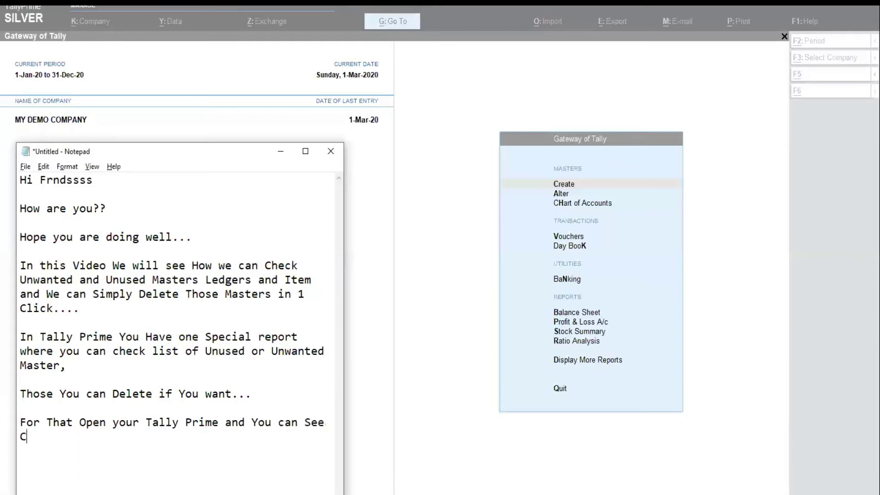
pyautogui.write('hart of Account')
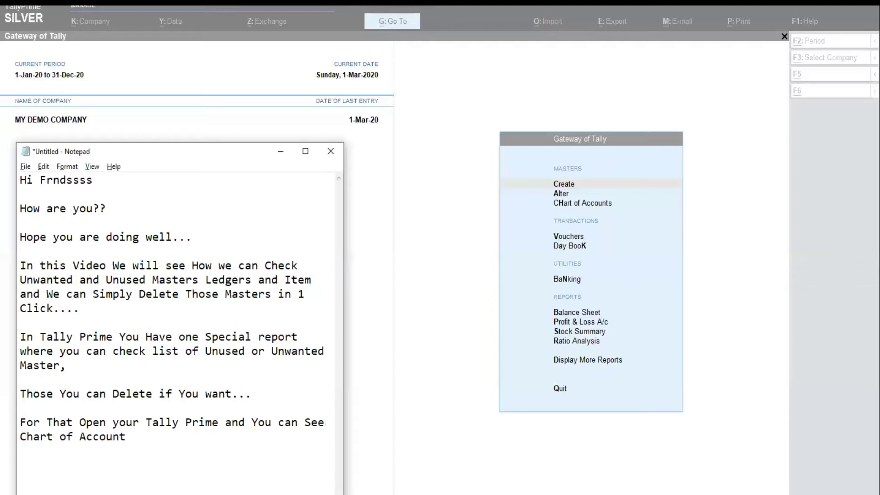
pyautogui.write(' N')
pyautogui.press('BackSpace')
pyautogui.write('Menu in Gate')
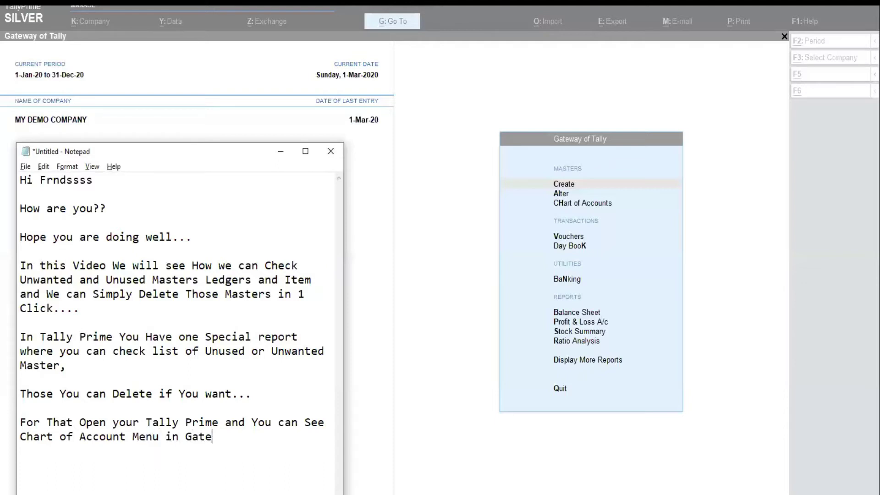
pyautogui.write('way of Tally.')
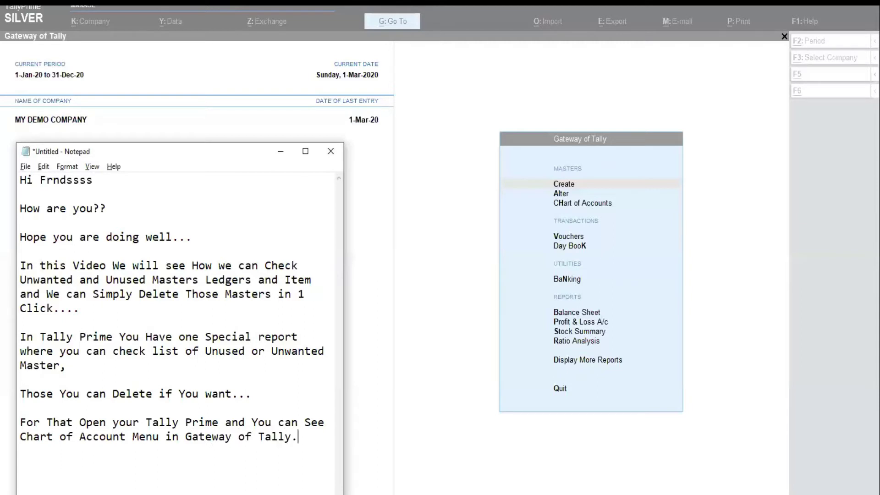
pyautogui.write('...')
# Step: Start a new paragraph after a blank line with "In Tally.ERP9 it bit different Process I have created"
pyautogui.press('Return')
pyautogui.press('Return')
pyautogui.write('In Tally')
pyautogui.press('BackSpace')
pyautogui.write('.ERP9')
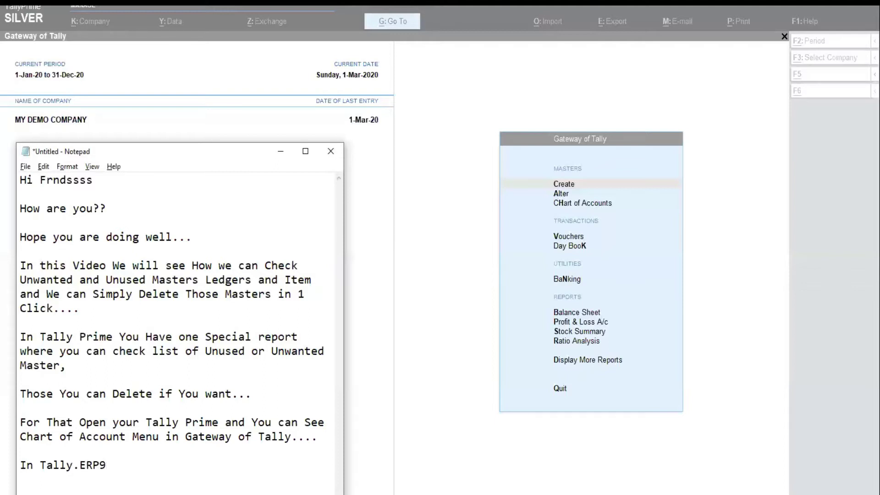
pyautogui.write(' it bit differen')
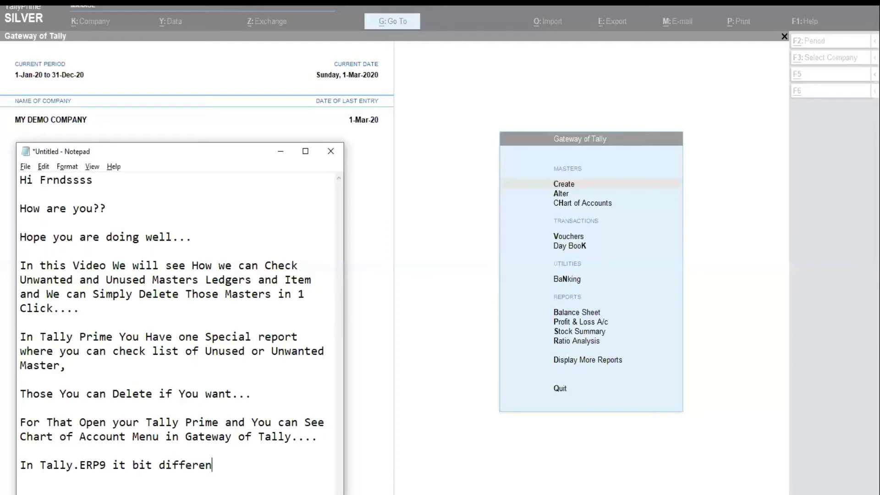
pyautogui.write('t Process I have created')
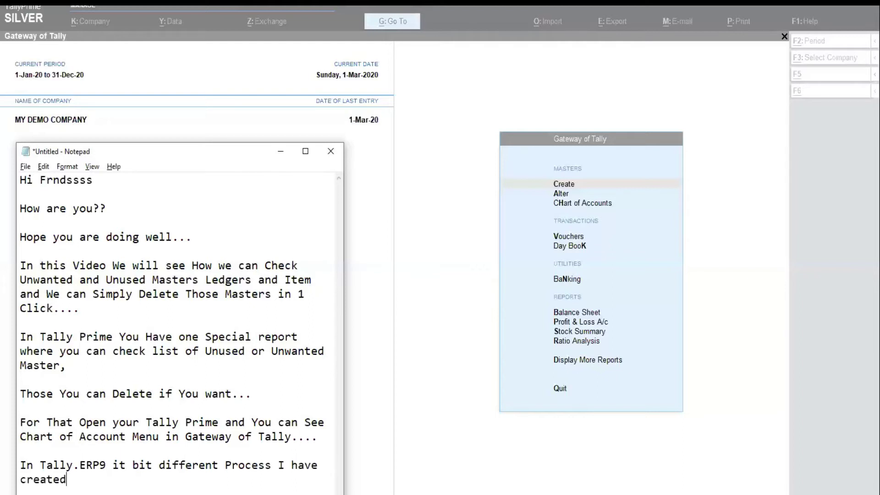
# Step: Complete the Tally.ERP9 sentence with "Video on Tally.ERP9 also you can check it from Playlist..."
pyautogui.write(' Video on Tally.ERP')
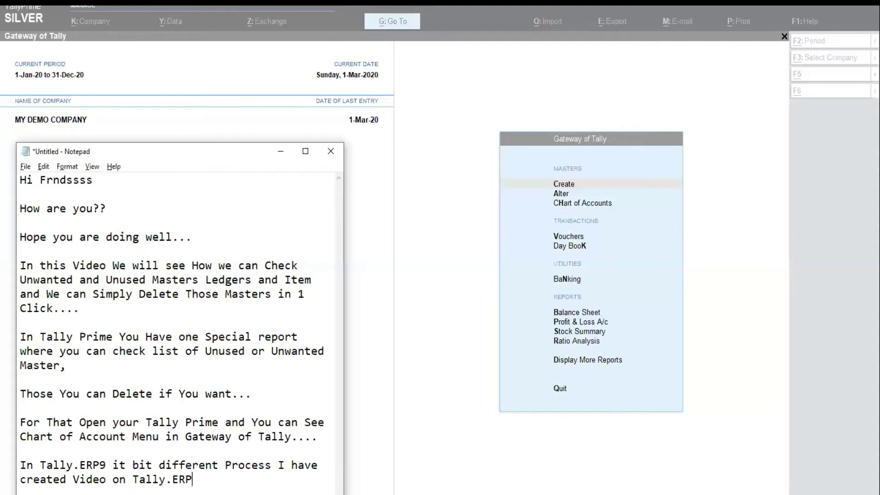
pyautogui.write('9 also yu')
pyautogui.press('BackSpace')
pyautogui.write('pu')
pyautogui.press('BackSpace')
pyautogui.press('BackSpace')
pyautogui.write('ou can check it')
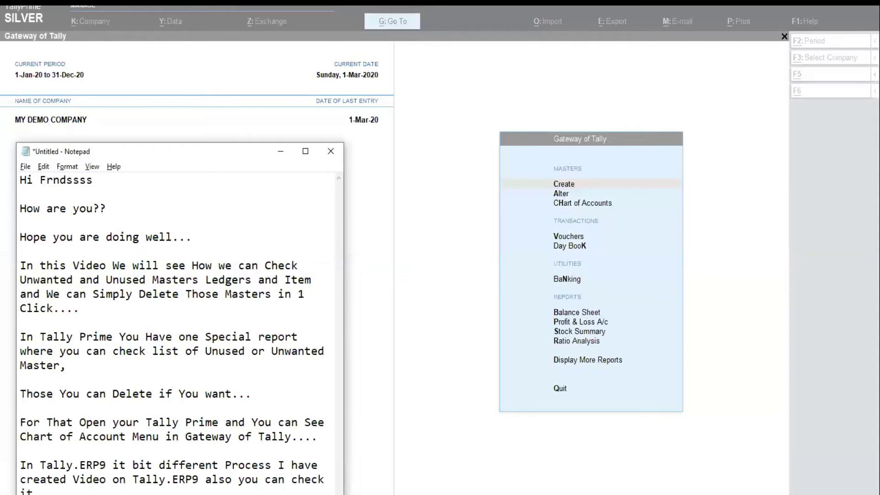
pyautogui.write(' from Playlist')
# Step: Add a paragraph below the playlist sentence reading "As of Now in Tally Prime Go to Chart of Account"
pyautogui.scroll(-6, 225, 203)
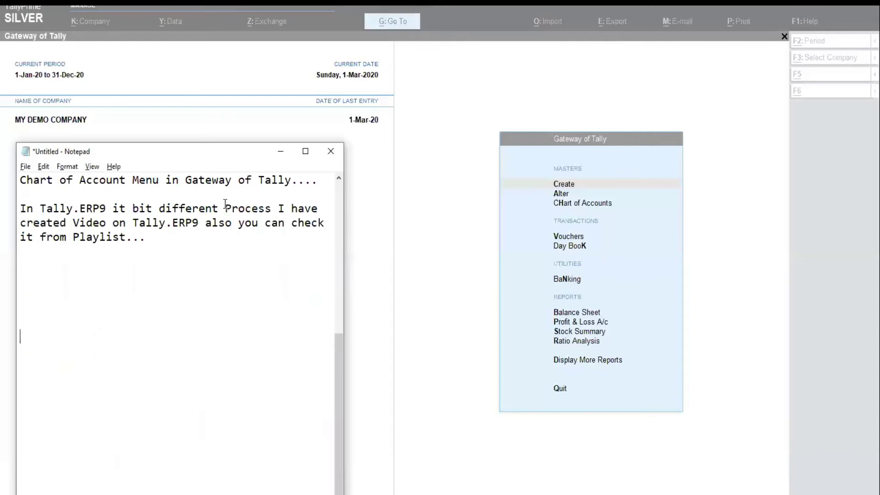
pyautogui.click(20, 265)
pyautogui.write('As of Now in Ta')
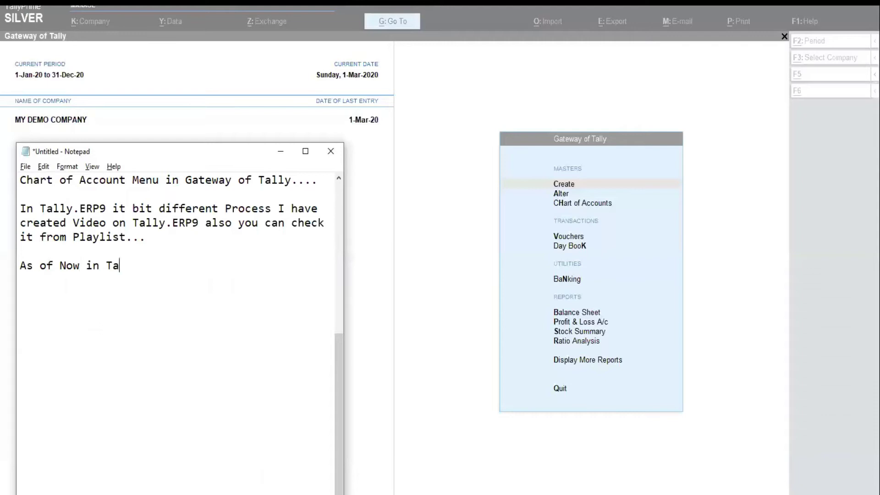
pyautogui.write('lly Prime Go to')
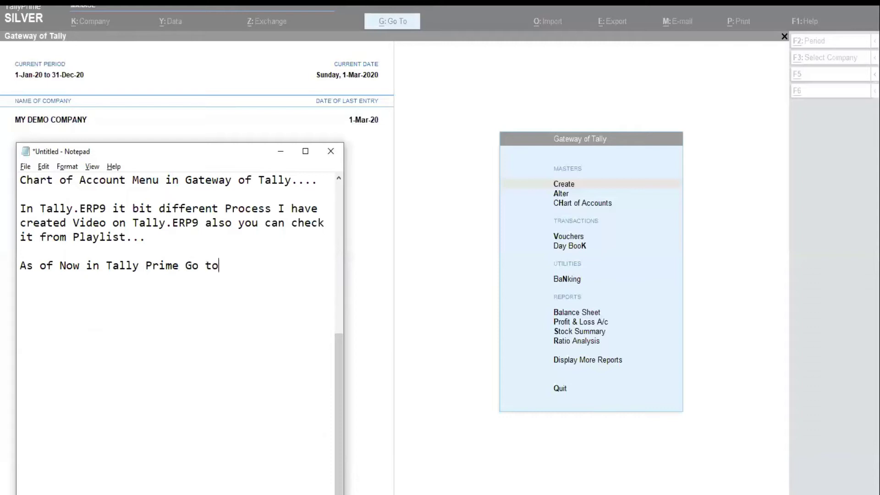
pyautogui.write(' Chart of Accoun')
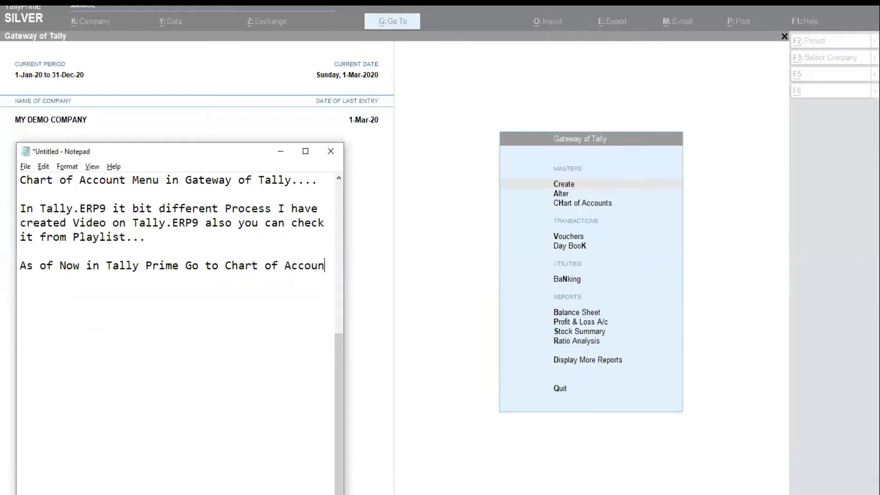
pyautogui.write('t')
# Step: Switch to TallyPrime, open the Chart of Accounts and go through the list of masters, returning to Ledgers
pyautogui.click(531, 205)
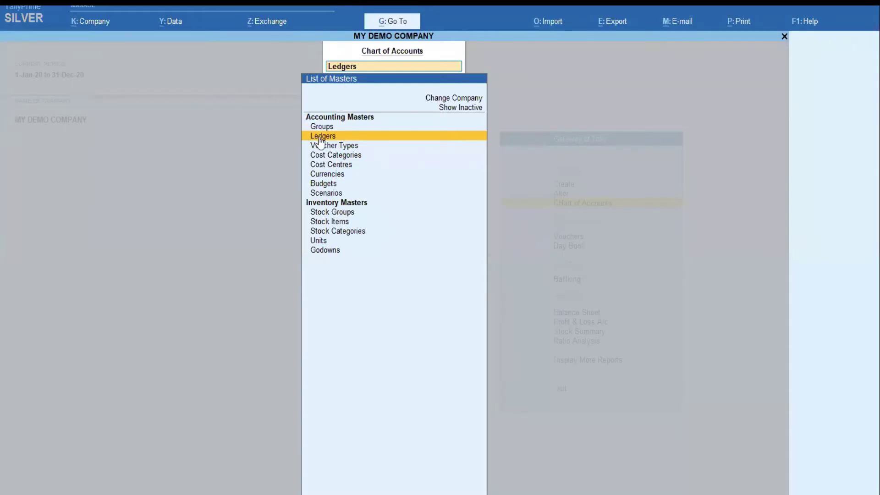
pyautogui.press('Down')
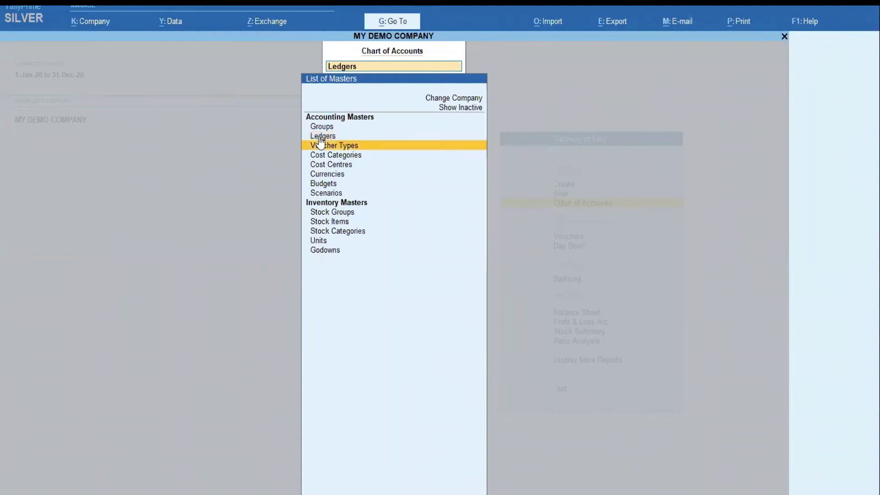
pyautogui.press('Down')
pyautogui.press('Down')
pyautogui.press('Down')
pyautogui.press('Down')
pyautogui.press('Down')
pyautogui.press('Down')
pyautogui.press('Up')
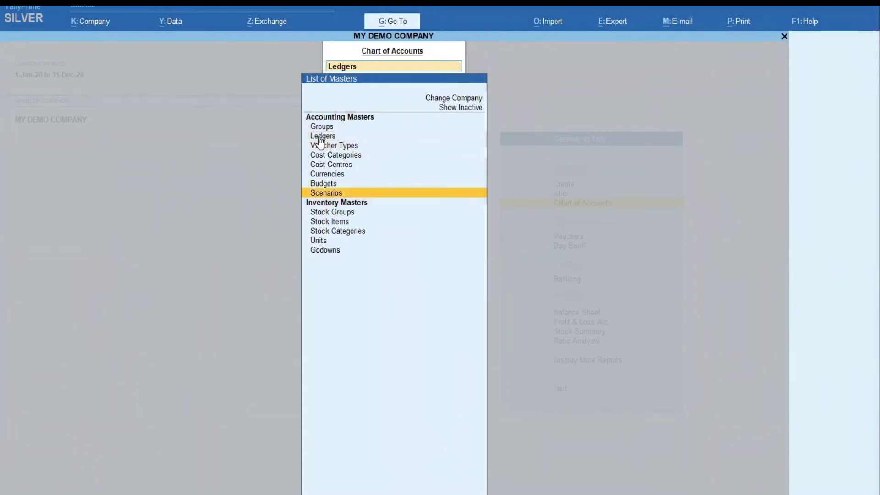
pyautogui.click(320, 138)
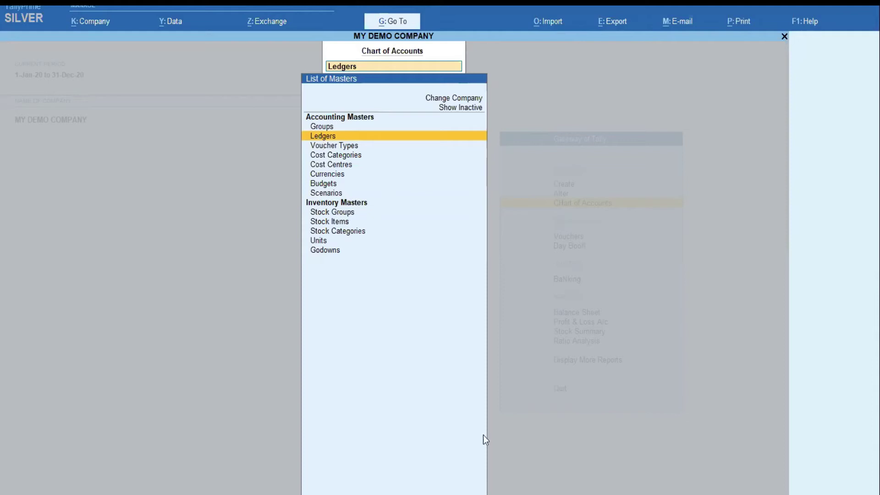
# Step: Switch back to Notepad and add a paragraph reading "Then Select whatever you want, Lets Select Ledger....", followed by blank lines
pyautogui.click(556, 477)
pyautogui.press('Return')
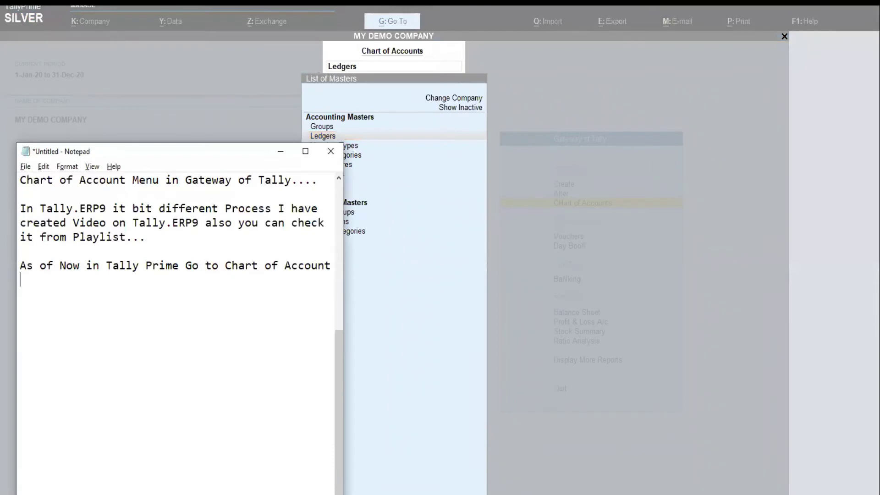
pyautogui.press('Return')
pyautogui.write('Then Selec')
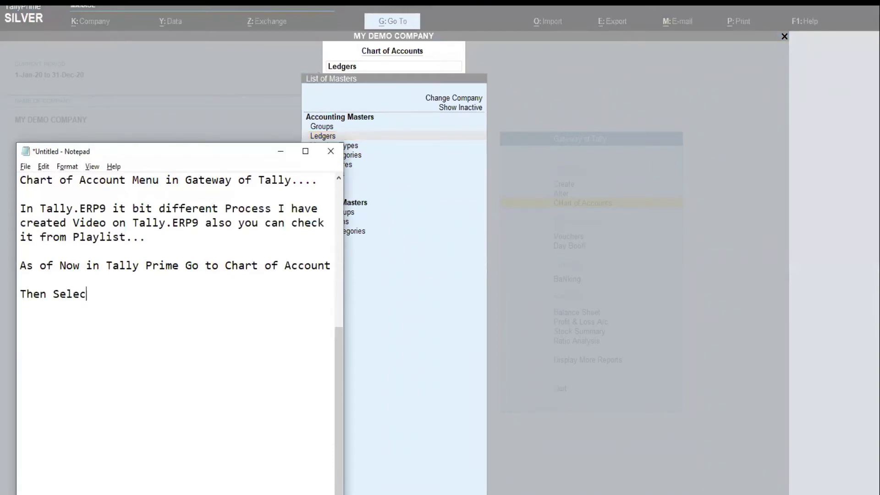
pyautogui.write('t what')
pyautogui.press('BackSpace')
pyautogui.write('ever you wan')
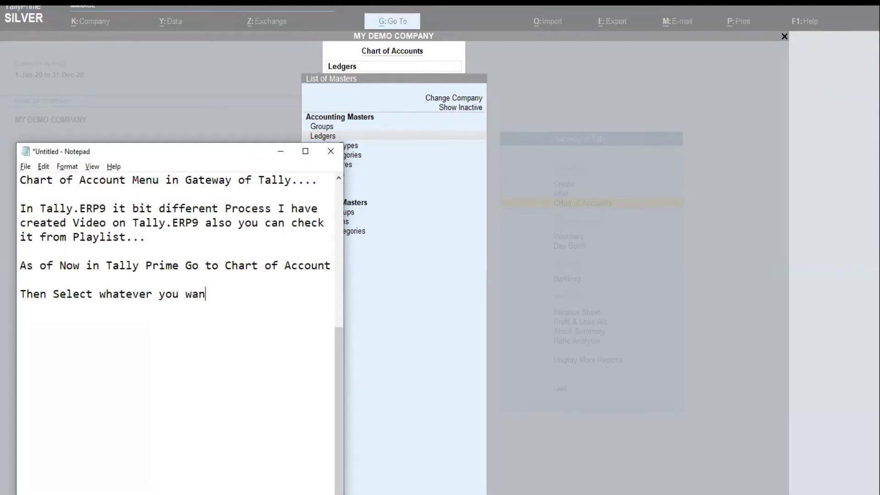
pyautogui.write('t, Lets Sele')
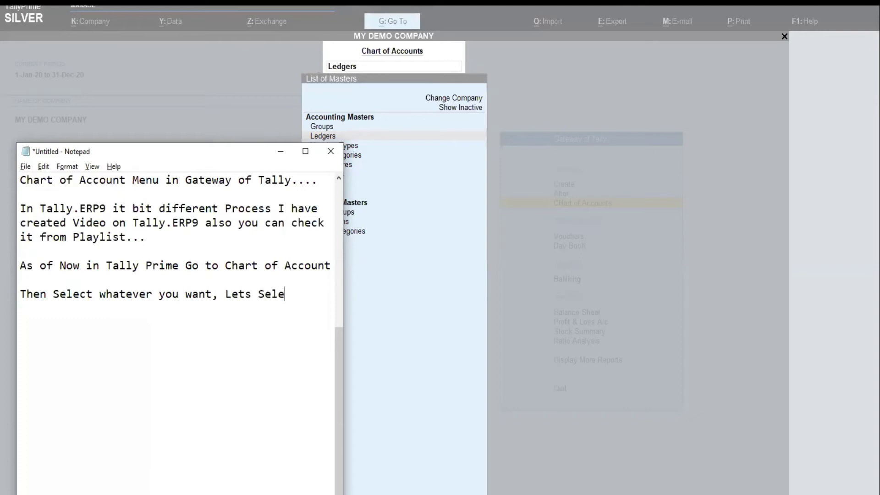
pyautogui.write('ct Ledger....')
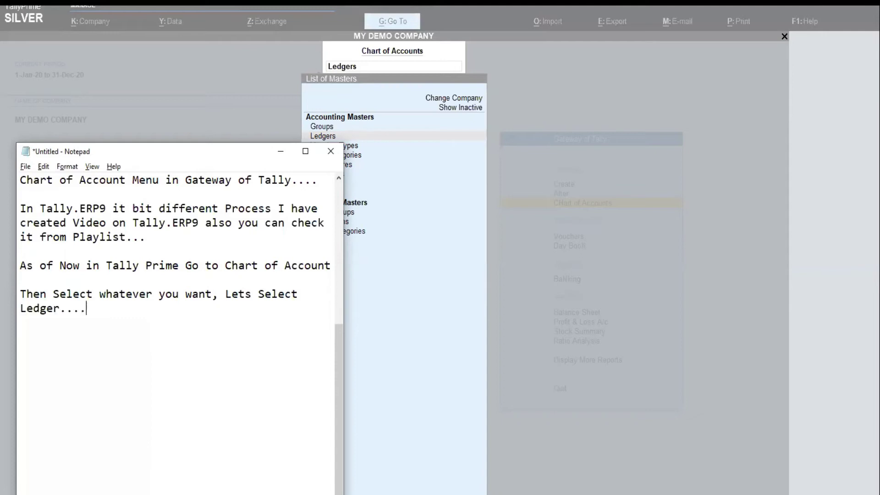
pyautogui.press('Return')
pyautogui.press('Return')
pyautogui.press('Return')
# Step: Switch to TallyPrime and open the list of ledgers from the Chart of Accounts masters
pyautogui.click(305, 263)
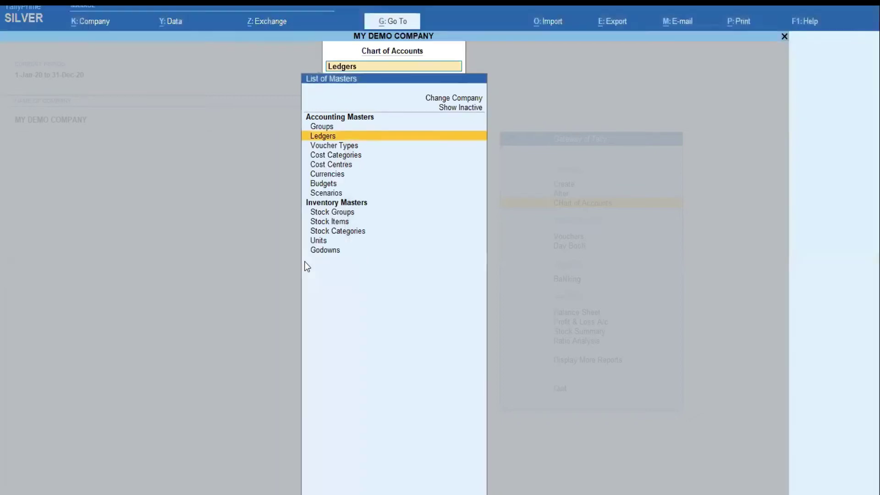
pyautogui.press('Down')
pyautogui.press('Up')
pyautogui.press('Return')
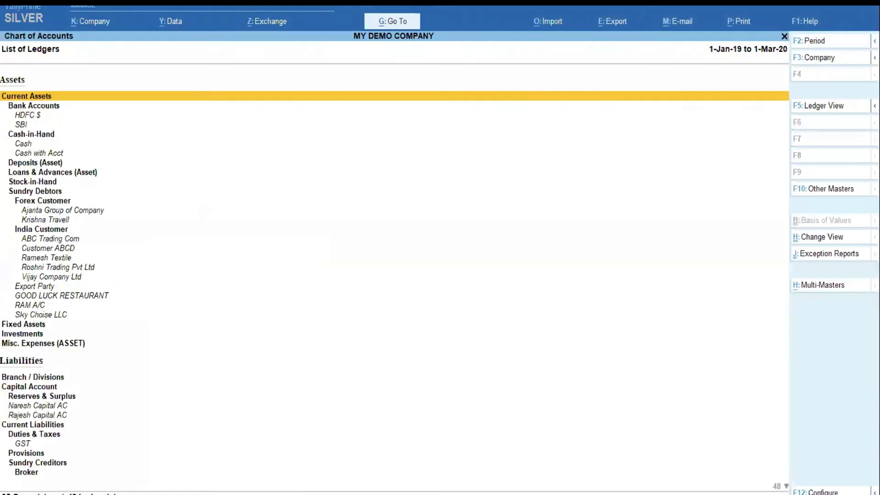
# Step: Return to Notepad and add the paragraph "Here it will showcase all the Chart of Account first...."
pyautogui.hotkey('alt', 'Tab')
pyautogui.press('Return')
pyautogui.press('Return')
pyautogui.write('Here')
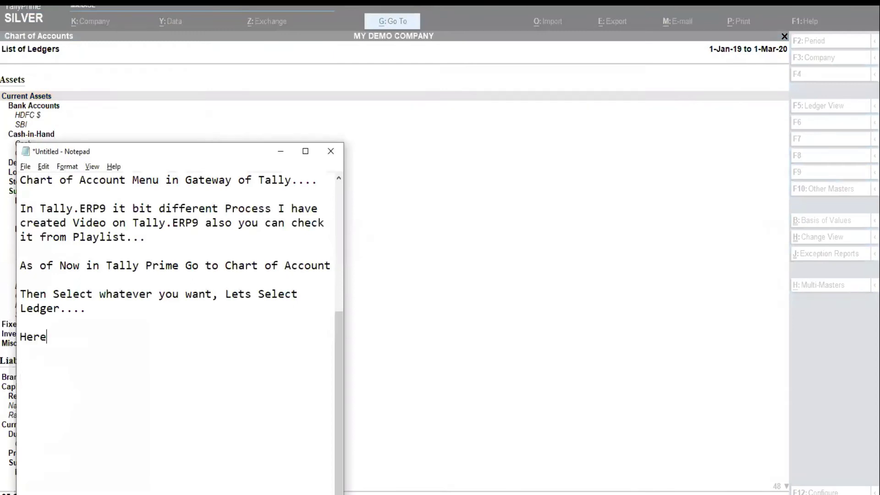
pyautogui.write(' it will show')
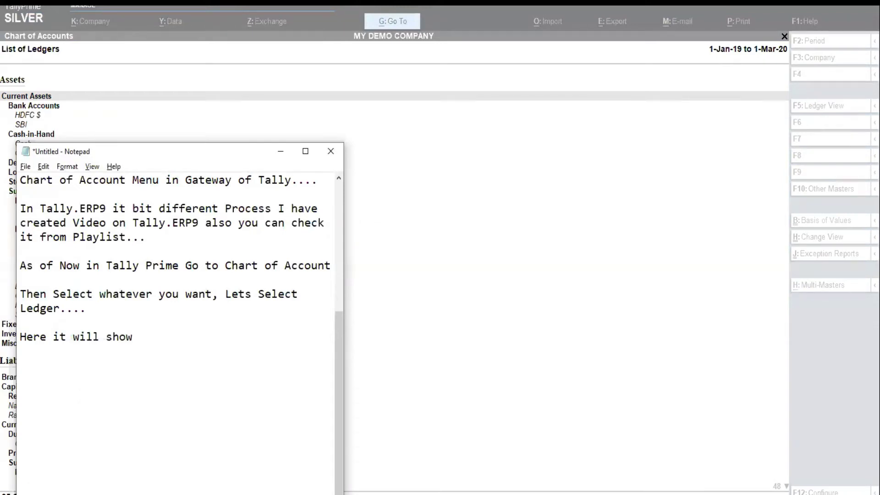
pyautogui.write('case all the ')
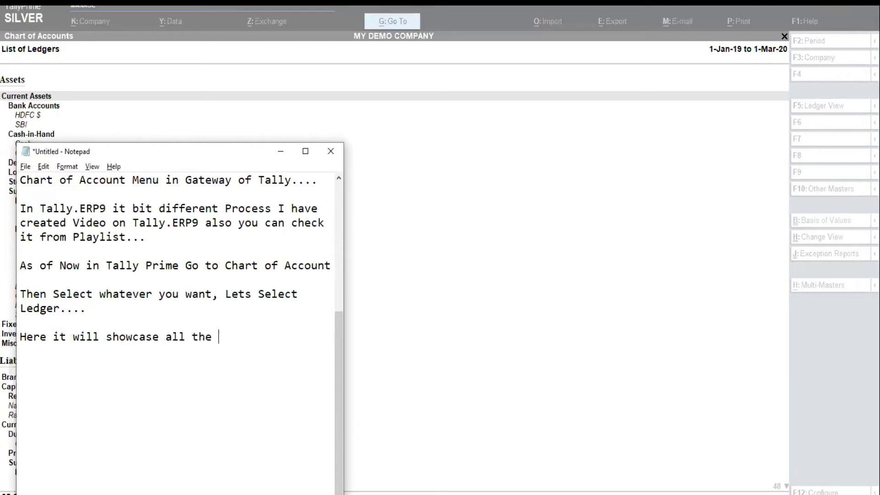
pyautogui.write('Chart of Account ')
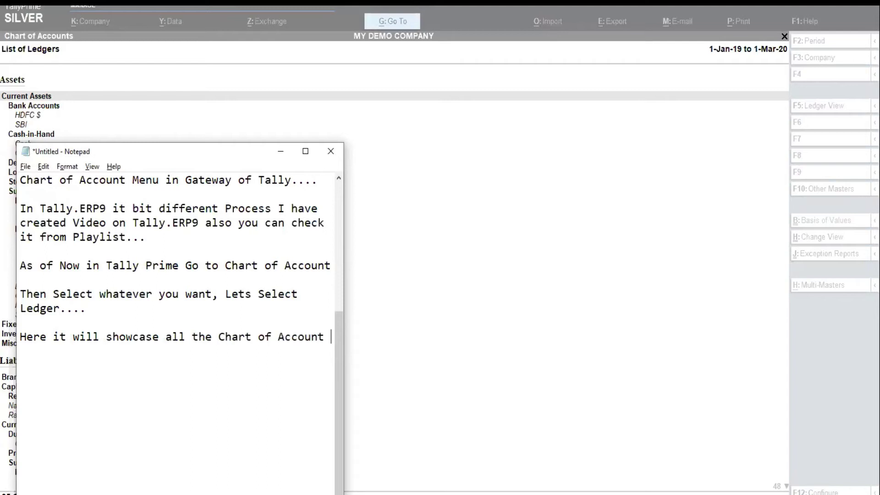
pyautogui.write('first....')
# Step: Begin a new paragraph after a blank line with "Then you will have one option Exception report"
pyautogui.press('Return')
pyautogui.press('Return')
pyautogui.write('Then ')
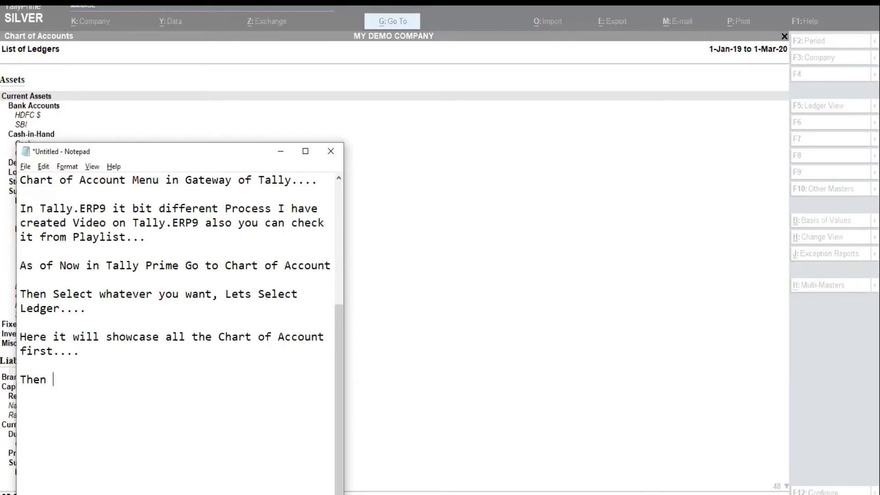
pyautogui.write('you will have')
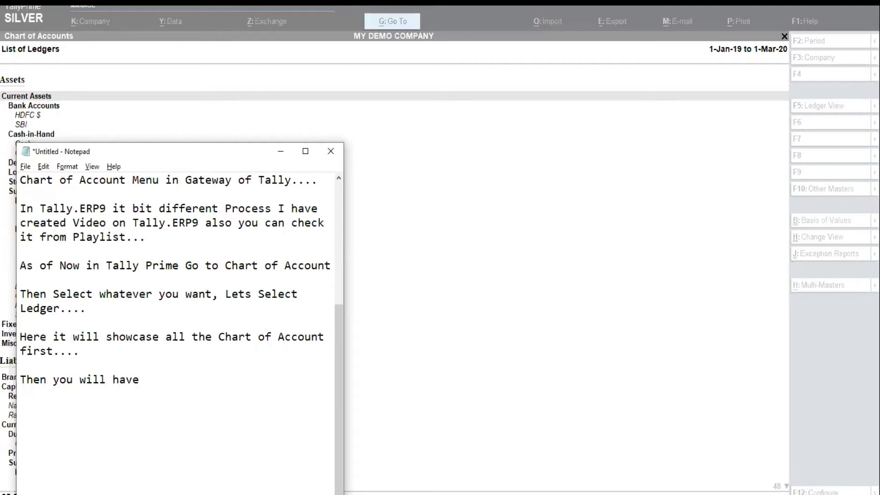
pyautogui.write(' one option Exce')
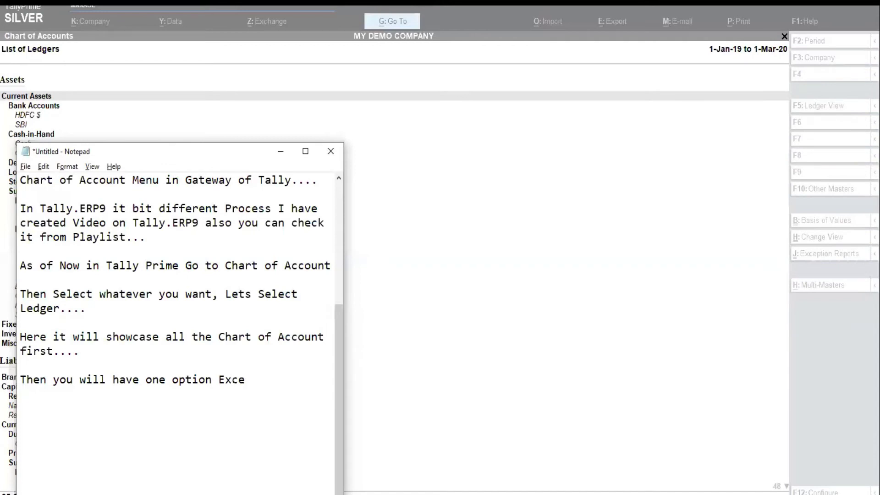
pyautogui.write('ption report')
pyautogui.press('Return')
pyautogui.write(')')
pyautogui.press('BackSpace')
pyautogui.press('BackSpace')
pyautogui.press('BackSpace')
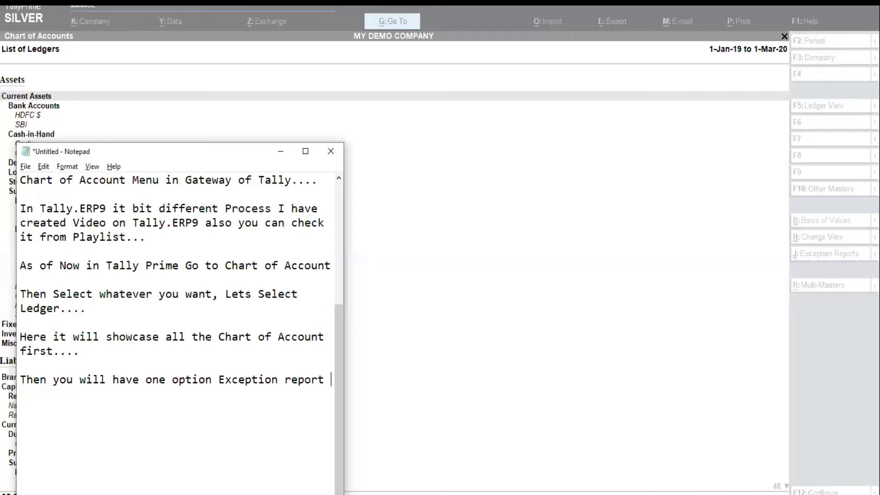
# Step: Continue the Exception report sentence with "( Ctrl + J ) right"
pyautogui.write('( C')
pyautogui.write('trl ')
pyautogui.write('+')
pyautogui.write(' J ')
pyautogui.write(')')
pyautogui.write(' ri')
pyautogui.write('ghy')
pyautogui.press('BackSpace')
pyautogui.press('BackSpace')
pyautogui.write('t')
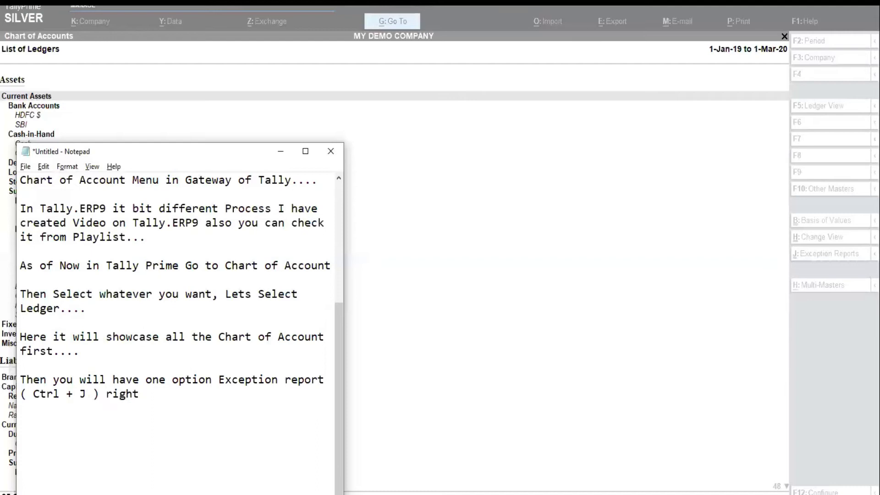
# Step: Finish the Exception report line with "Side Bottun.." and leave a blank line below it
pyautogui.write(' Side Bottu')
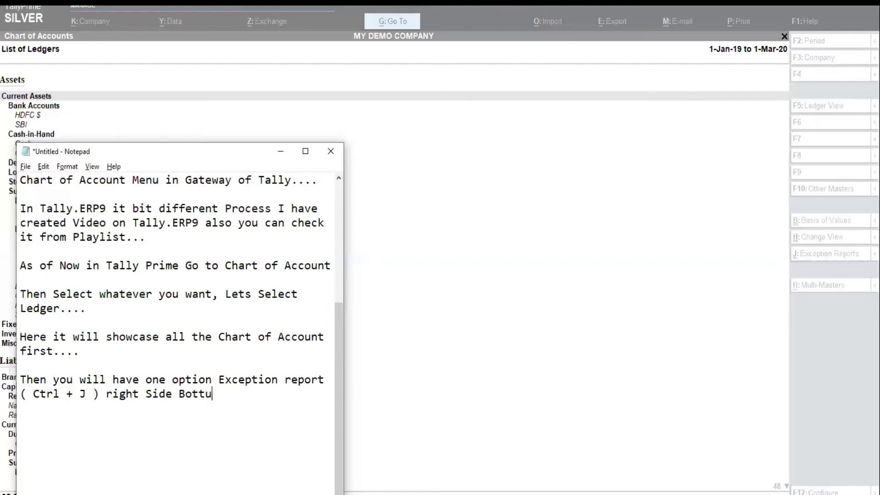
pyautogui.write('m')
pyautogui.press('BackSpace')
pyautogui.write('n..')
pyautogui.press('Return')
pyautogui.press('Return')
# Step: Remove the word "Bottun" from the Exception report sentence, ending it with "right Side.."
pyautogui.click(166, 393)
pyautogui.hotkey('ctrl', 'shift', 'Left')
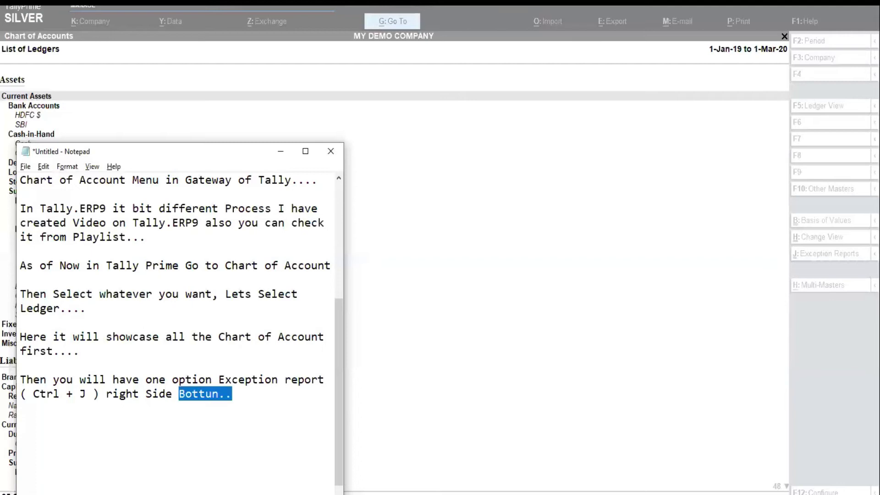
pyautogui.write('B')
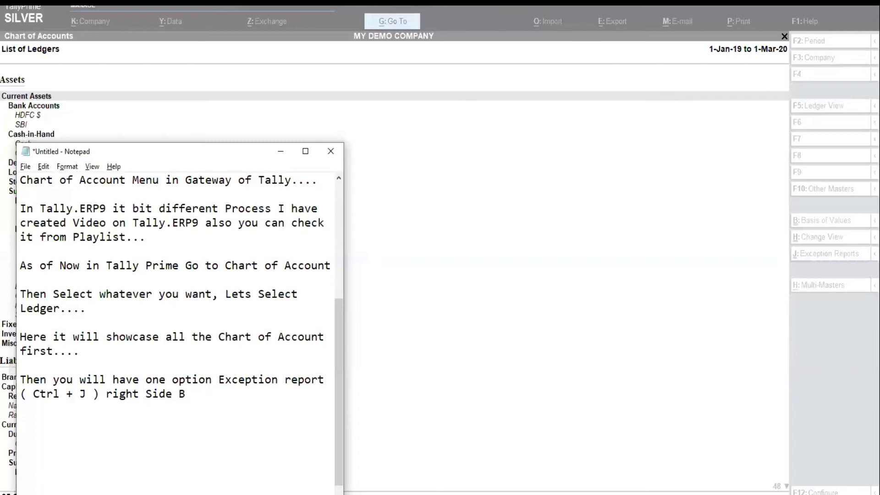
pyautogui.write('utton,,')
pyautogui.press('BackSpace')
pyautogui.press('BackSpace')
pyautogui.press('BackSpace')
pyautogui.press('BackSpace')
pyautogui.press('BackSpace')
pyautogui.press('BackSpace')
pyautogui.press('BackSpace')
pyautogui.press('BackSpace')
pyautogui.write('.')
pyautogui.write('.')
# Step: Add a separate paragraph reading "cLICK on that and Select Unused Master...."
pyautogui.write('c')
pyautogui.write('LICK ')
pyautogui.write('on that')
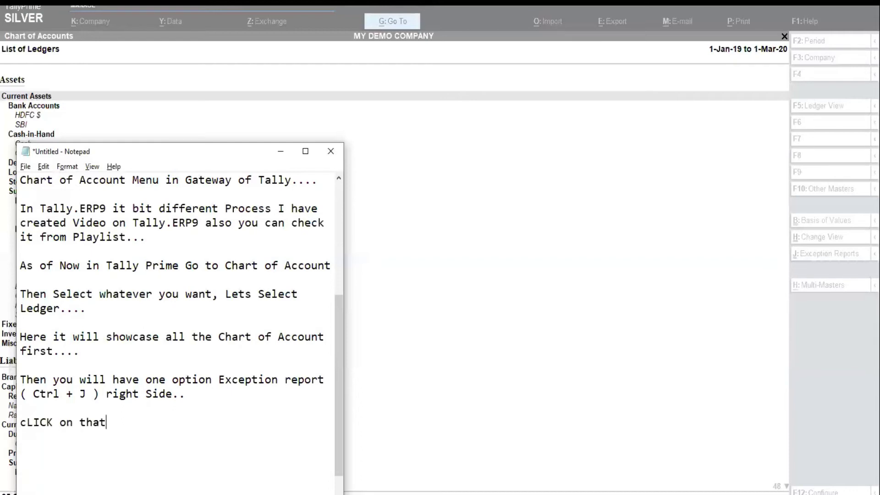
pyautogui.write(' and Select U')
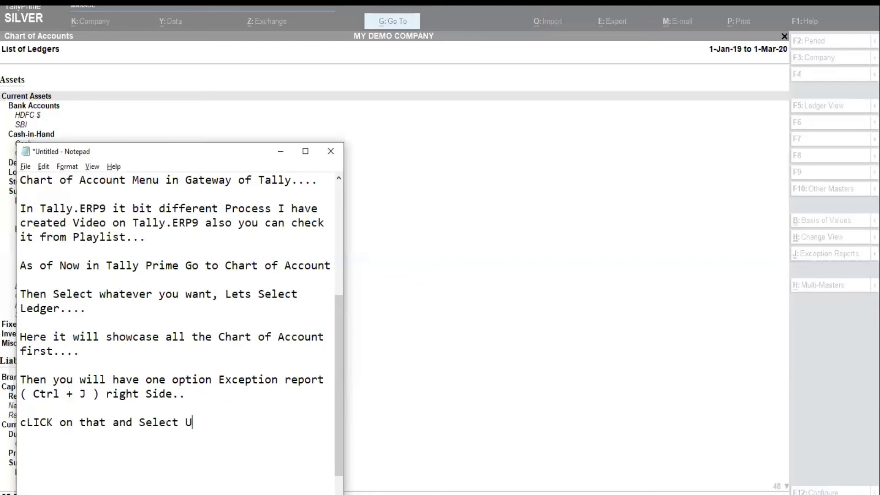
pyautogui.write('nused Master....')
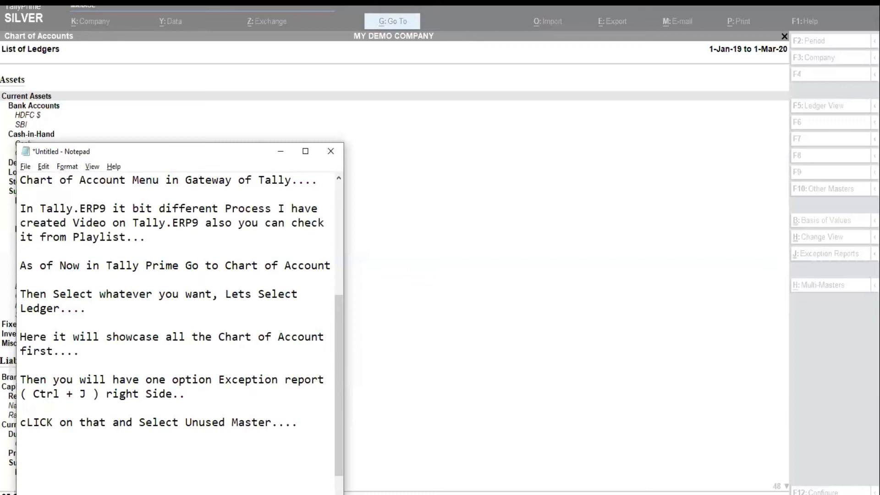
pyautogui.scroll(6, 304, 422)
pyautogui.write('ets')
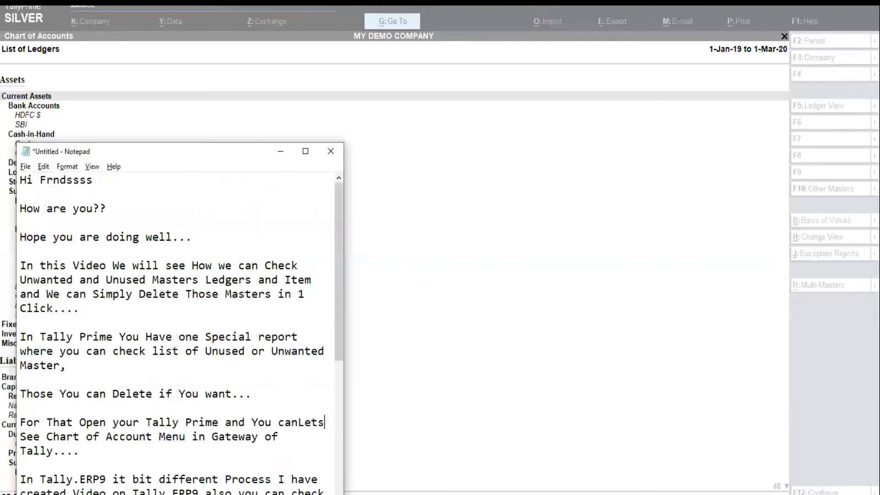
pyautogui.press('BackSpace')
pyautogui.press('BackSpace')
pyautogui.press('BackSpace')
pyautogui.press('BackSpace')
pyautogui.press('Down')
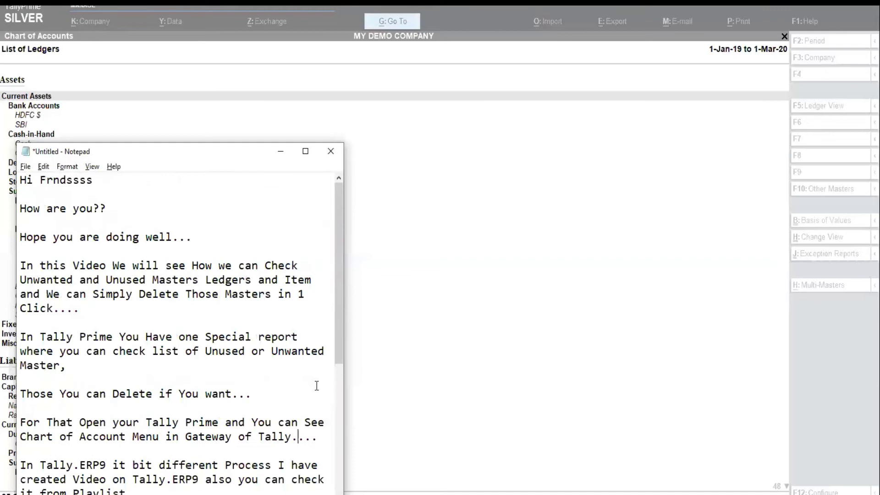
# Step: Add the line "Lets CHeck" directly below the Unused Master sentence at the end of the note
pyautogui.scroll(-10, 316, 385)
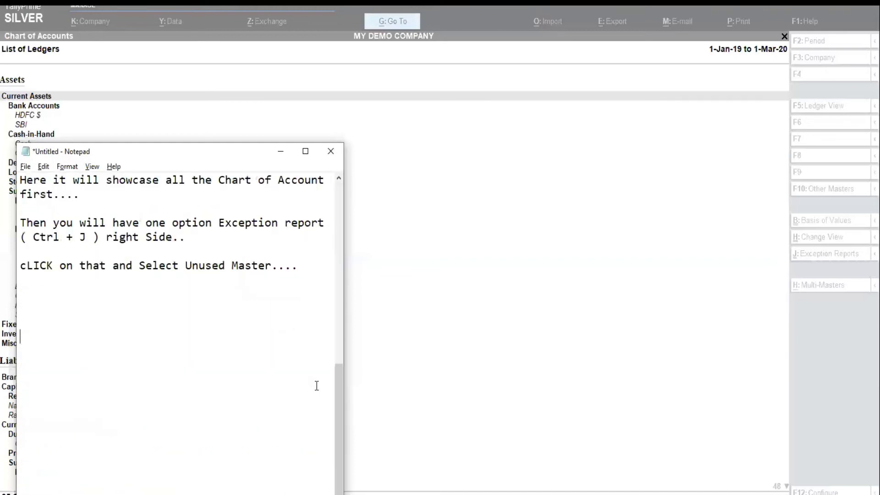
pyautogui.press('Up')
pyautogui.press('Up')
pyautogui.press('Up')
pyautogui.press('Up')
pyautogui.press('Up')
pyautogui.press('Down')
pyautogui.write('Lets CHeck')
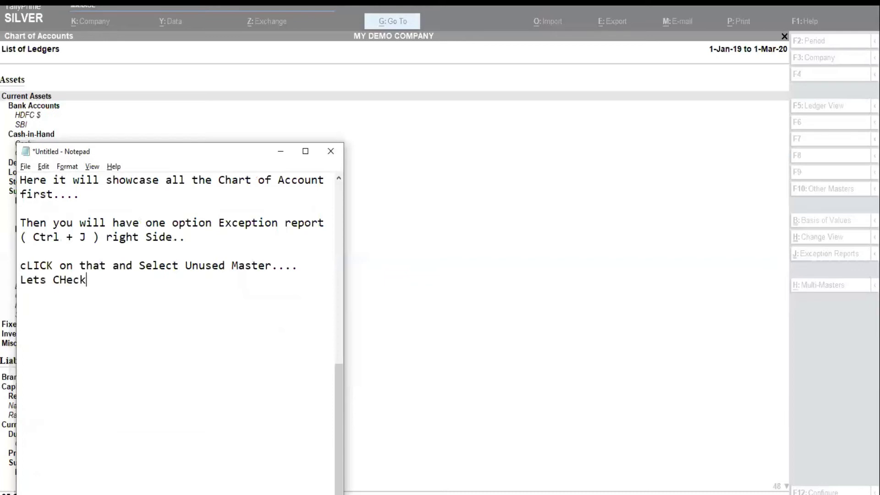
# Step: Switch to TallyPrime and examine the list of ledgers down to Customer ABCD under India Customer
pyautogui.click(578, 258)
pyautogui.press('Down')
pyautogui.press('Down')
pyautogui.press('Down')
pyautogui.press('Down')
pyautogui.press('Down')
pyautogui.press('Down')
pyautogui.press('Down')
pyautogui.press('Down')
pyautogui.press('Down')
pyautogui.press('Down')
pyautogui.press('Down')
pyautogui.press('Down')
pyautogui.press('Down')
pyautogui.press('Down')
pyautogui.press('Down')
pyautogui.press('Down')
# Step: Apply the Show Unused exception report to the list of ledgers
pyautogui.click(818, 256)
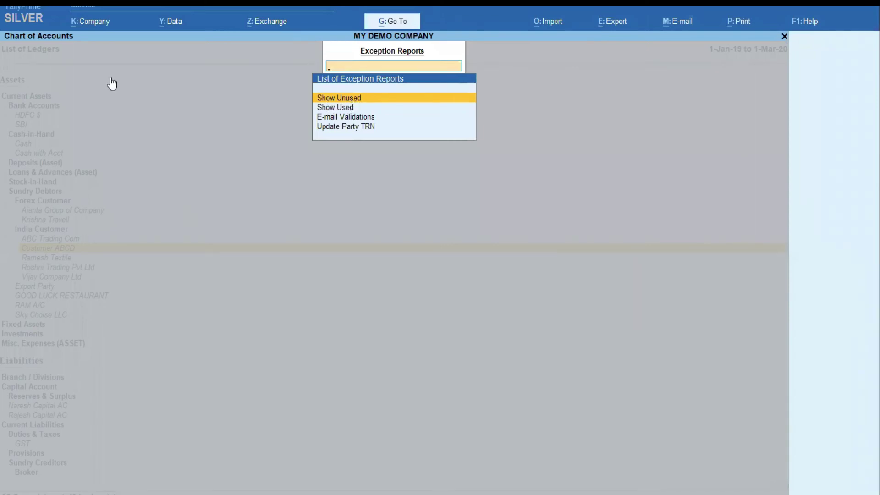
pyautogui.press('Return')
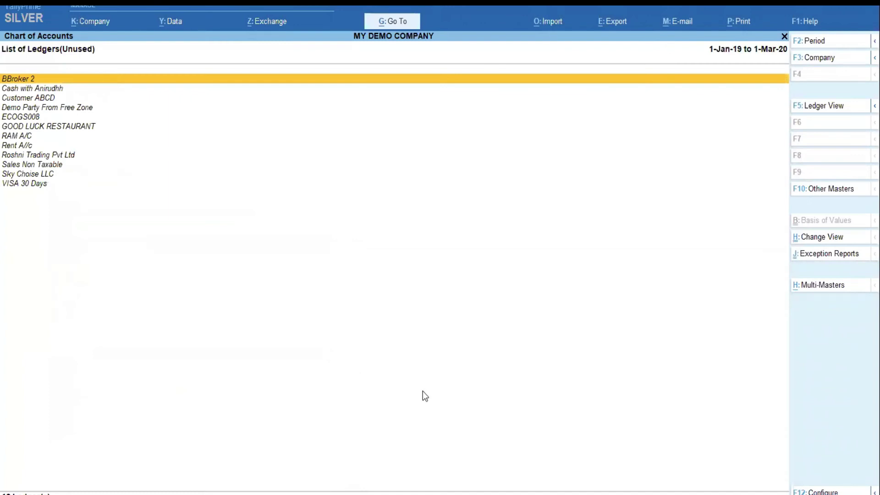
# Step: Switch back to Notepad and add the line "As you can See here" with a blank line below it
pyautogui.hotkey('alt', 'Tab')
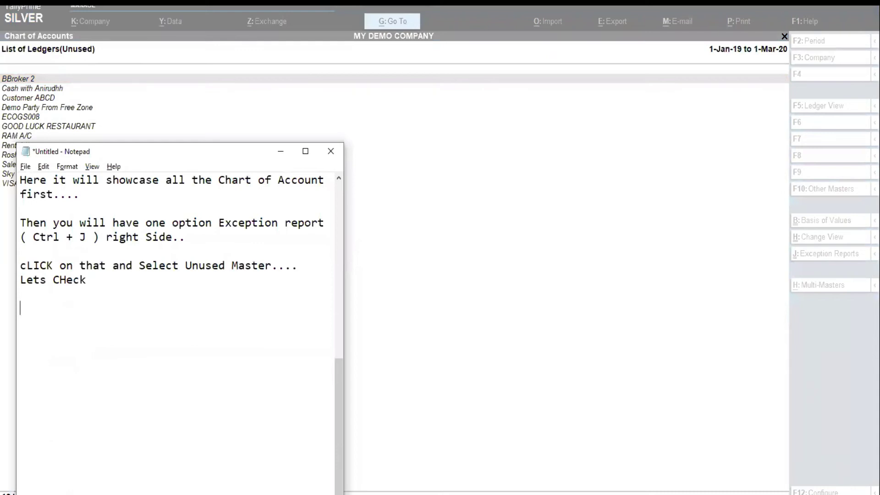
pyautogui.write('As you can See h')
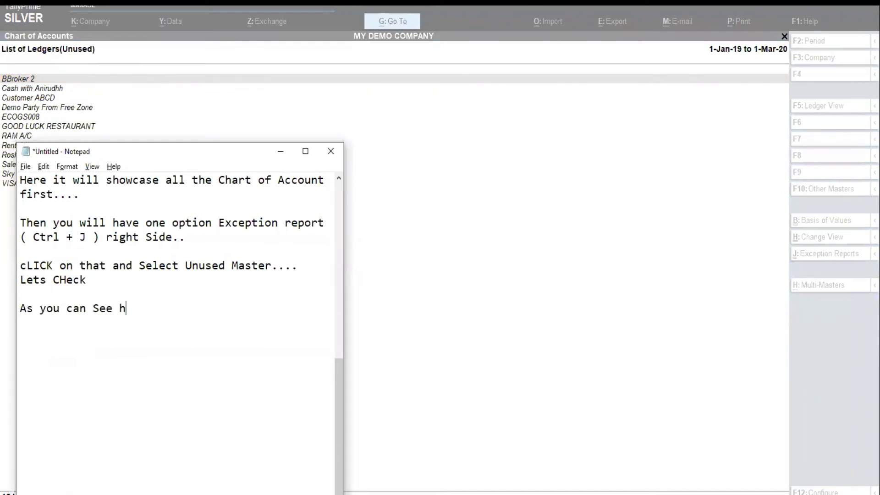
pyautogui.write('ere')
pyautogui.press('Return')
pyautogui.press('Return')
# Step: Write the line "List of All Unused Master are showing..." and start a new line below it
pyautogui.write('List of Al')
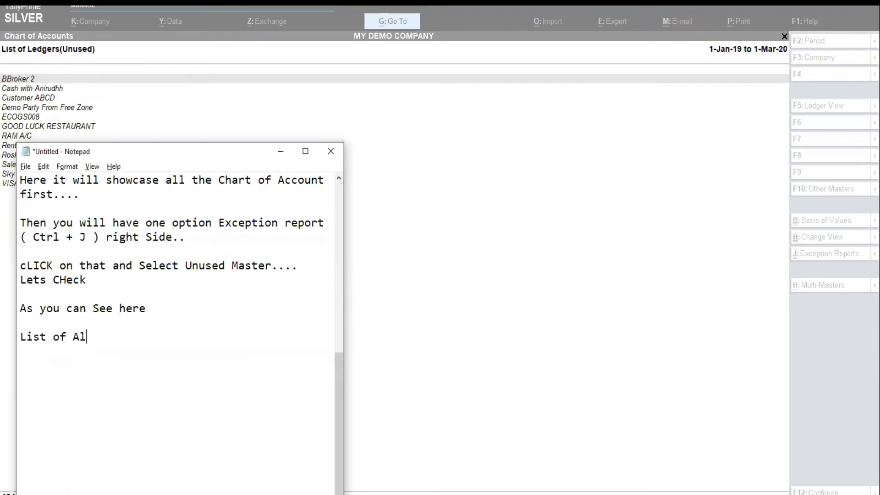
pyautogui.write('l Unuser')
pyautogui.press('BackSpace')
pyautogui.write('f')
pyautogui.press('BackSpace')
pyautogui.write('d Master ')
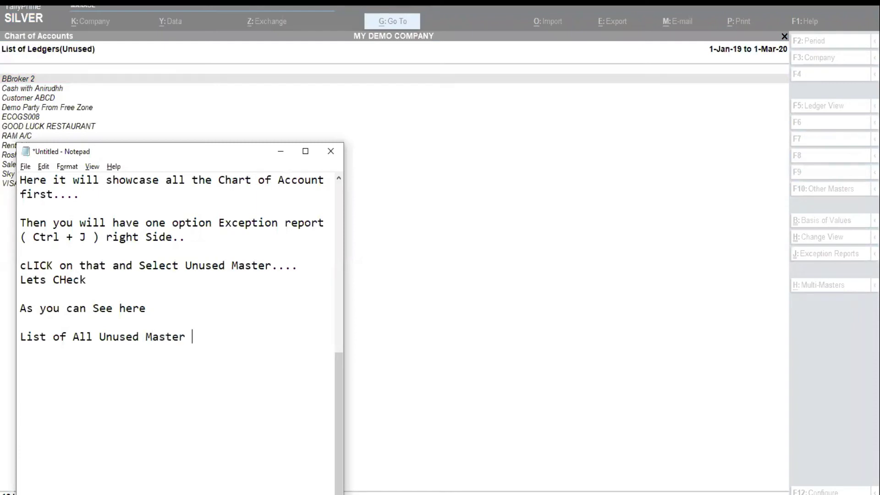
pyautogui.write('are showing')
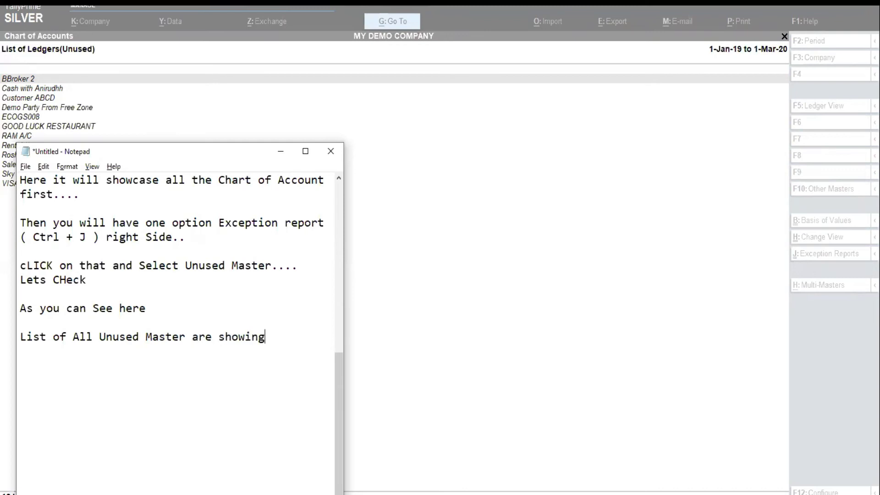
pyautogui.write('...')
pyautogui.press('Return')
# Step: Begin the next sentence with "From This List you get to know that"
pyautogui.write('From This L')
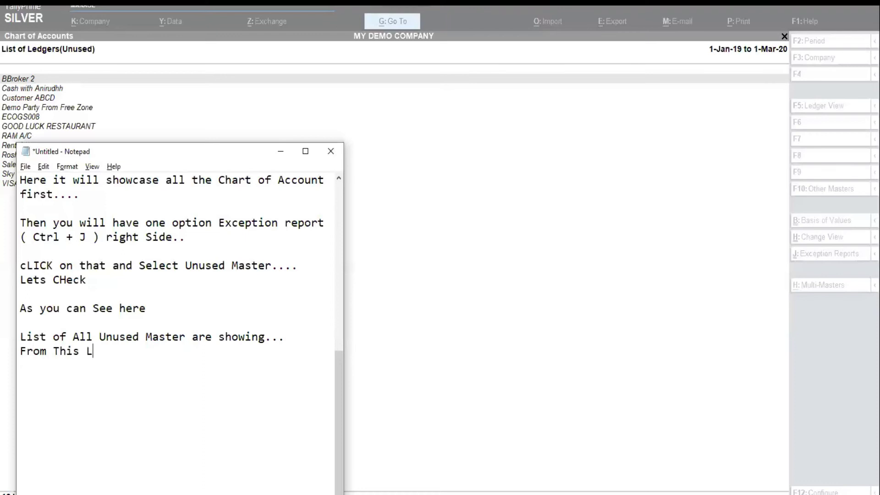
pyautogui.write('ist ')
pyautogui.write('ypu')
pyautogui.press('BackSpace')
pyautogui.press('BackSpace')
pyautogui.write('ou get ')
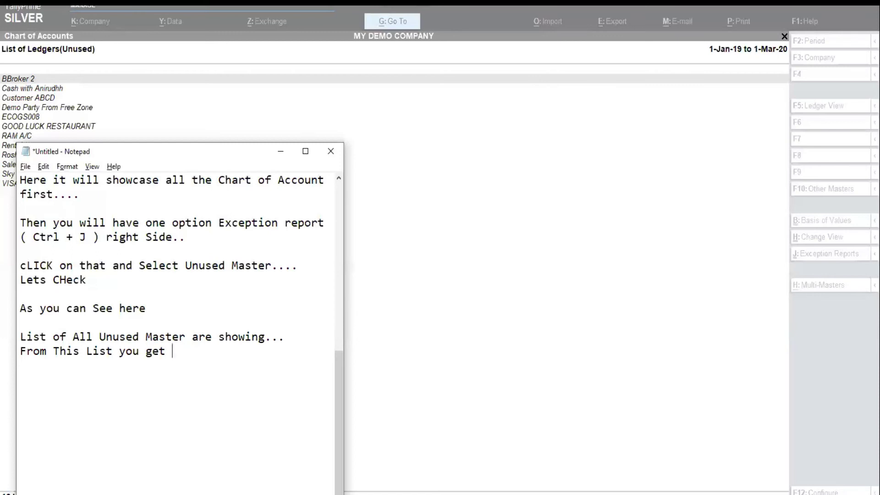
pyautogui.write('to ')
pyautogui.write('knoe')
pyautogui.press('BackSpace')
pyautogui.press('BackSpace')
pyautogui.write('w that')
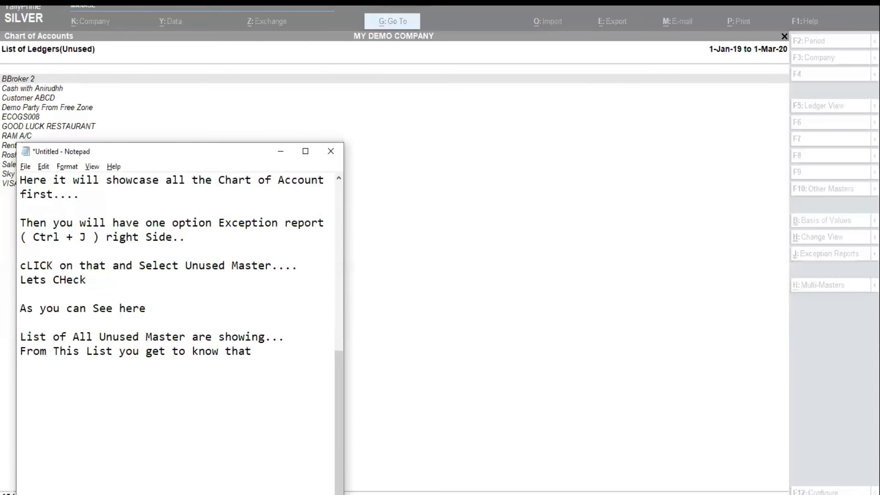
# Step: Continue the sentence with "there are the list of Customer or supplier"
pyautogui.write(' therea')
pyautogui.press('BackSpace')
pyautogui.write('ae')
pyautogui.press('BackSpace')
pyautogui.write('re the l')
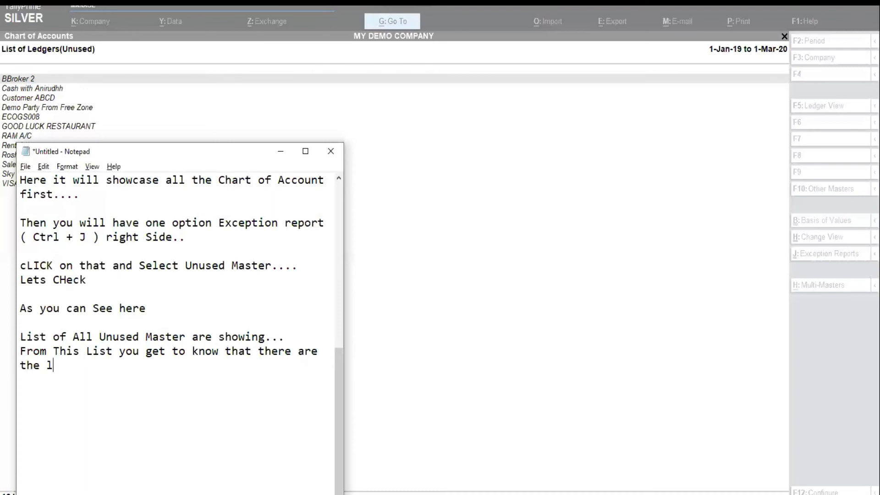
pyautogui.write('ist of Custo')
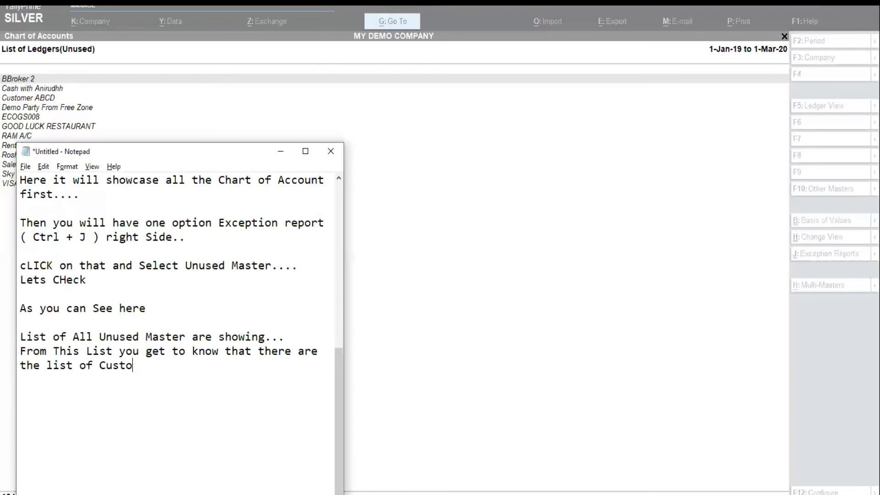
pyautogui.write('mer or supplier ')
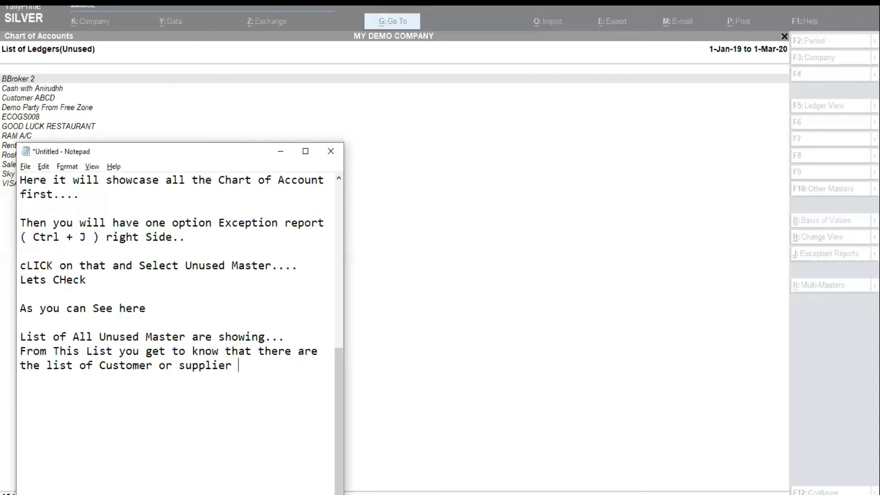
# Step: Finish the sentence with "who are not dealing with you now days.." and leave a blank line below it
pyautogui.write('wh')
pyautogui.write('i')
pyautogui.press('BackSpace')
pyautogui.press('BackSpace')
pyautogui.write('o are not d')
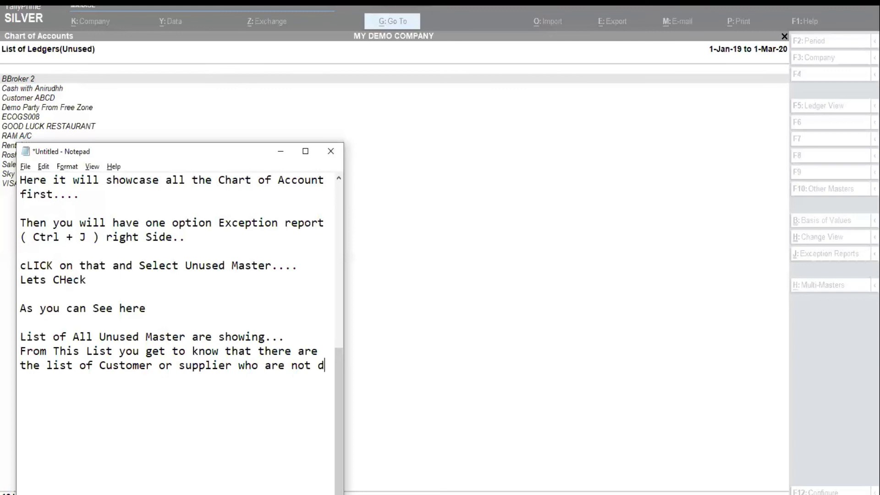
pyautogui.write('ealing ')
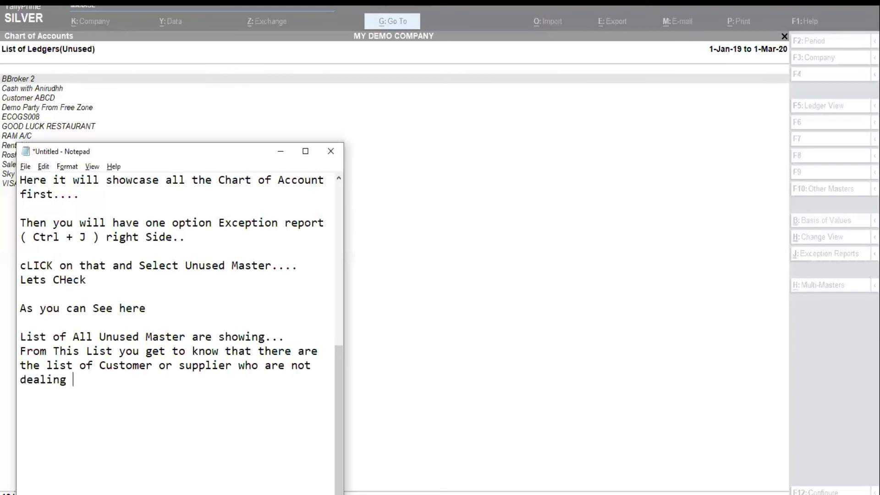
pyautogui.write('with yo')
pyautogui.press('BackSpace')
pyautogui.write('pu')
pyautogui.write(' no')
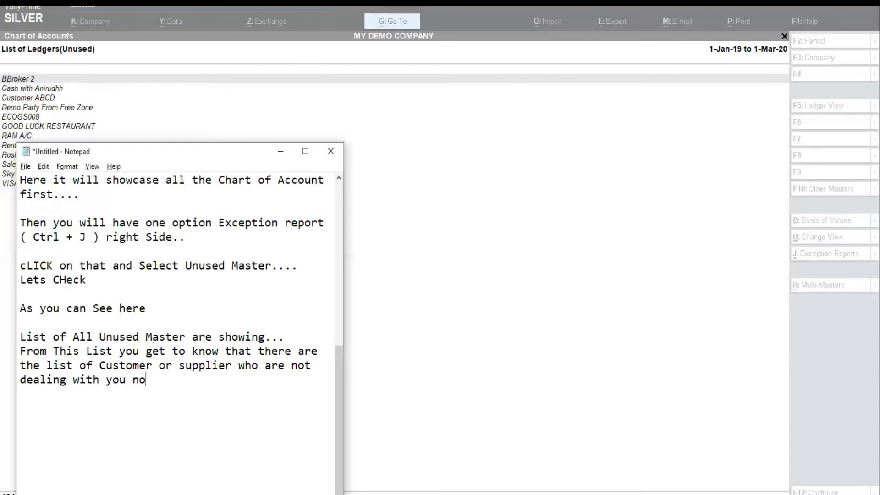
pyautogui.write('w days..')
pyautogui.press('Return')
pyautogui.press('Return')
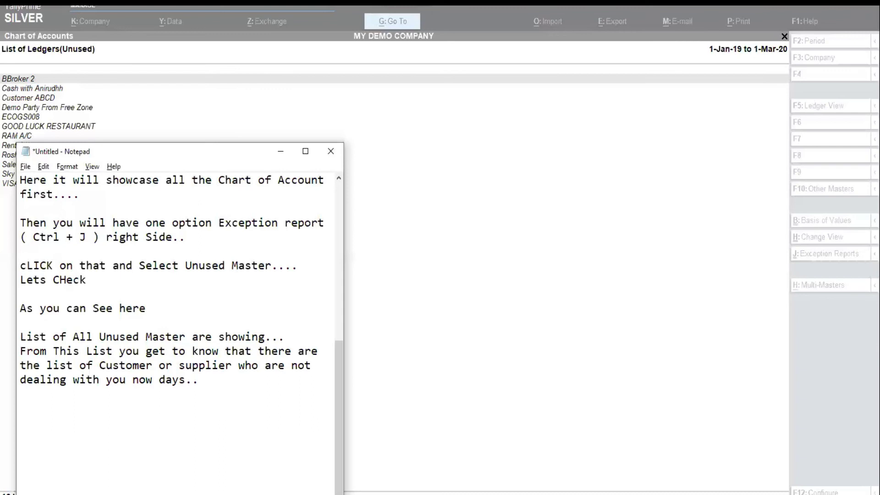
# Step: Add a paragraph reading "So you can Contact and ask for Any Query is there...."
pyautogui.write('So you can Contac')
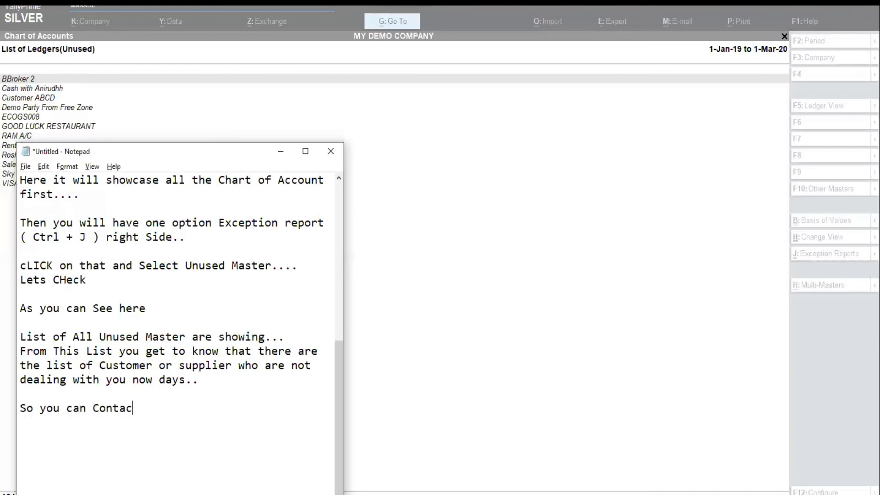
pyautogui.write('t and ask for Any')
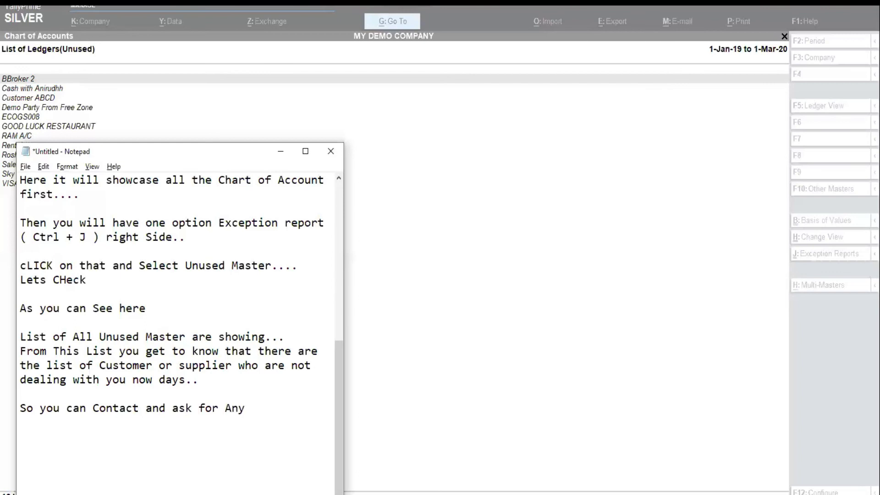
pyautogui.write(' Qu')
pyautogui.write('ery is there....')
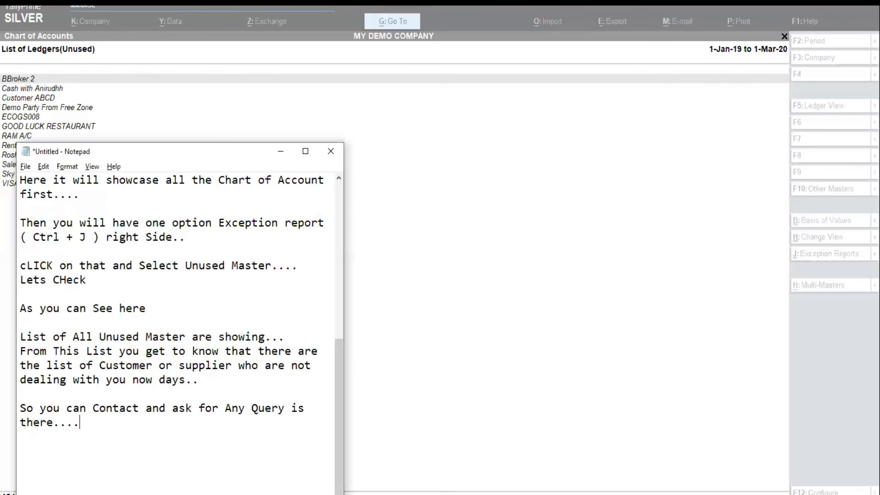
pyautogui.press('Return')
# Step: Add a paragraph reading "Or You can Select all or Few and Delete if not requre any more." followed by one blank line
pyautogui.write('Or You can ')
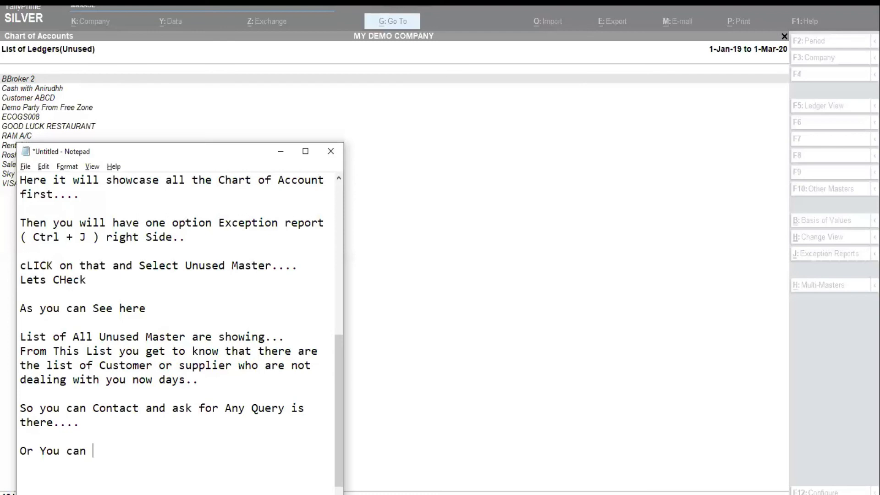
pyautogui.write('Select all oe')
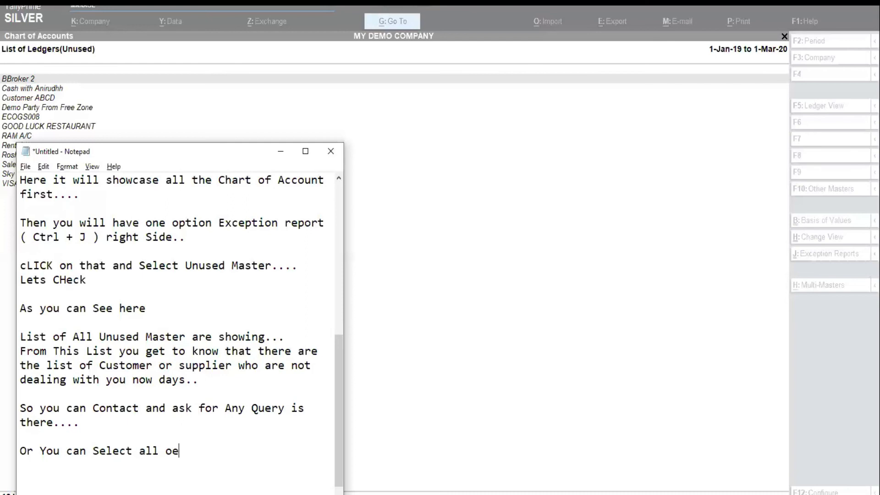
pyautogui.press('BackSpace')
pyautogui.write('r Few and Delete ')
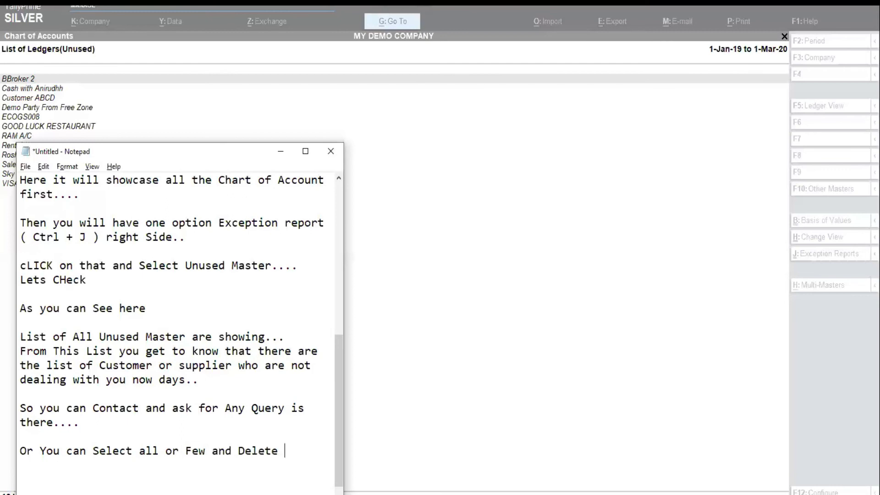
pyautogui.write('if not requr')
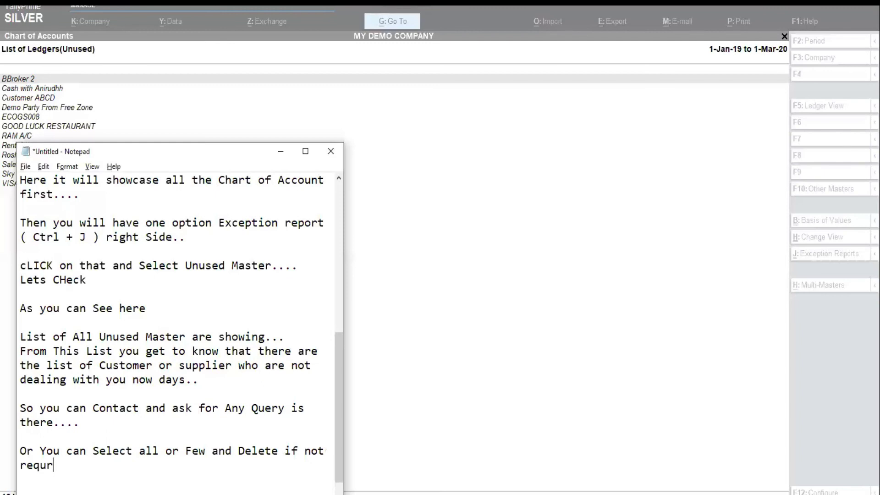
pyautogui.write('e any more.')
pyautogui.press('Return')
pyautogui.press('Return')
pyautogui.press('Return')
pyautogui.press('Return')
pyautogui.press('Return')
pyautogui.press('Return')
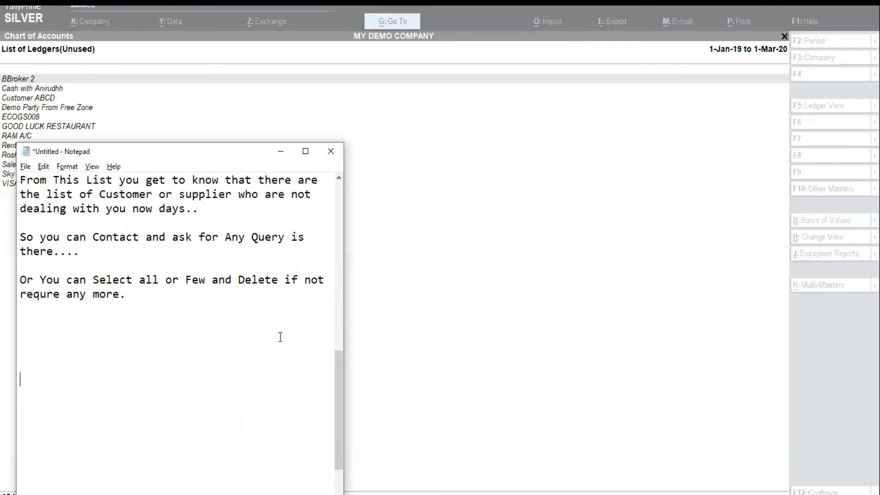
pyautogui.press('BackSpace')
pyautogui.press('BackSpace')
pyautogui.press('BackSpace')
pyautogui.press('BackSpace')
# Step: Begin a new paragraph with "Same way you can see unwanted"
pyautogui.write('Sae')
pyautogui.press('BackSpace')
pyautogui.press('BackSpace')
pyautogui.write('me why y')
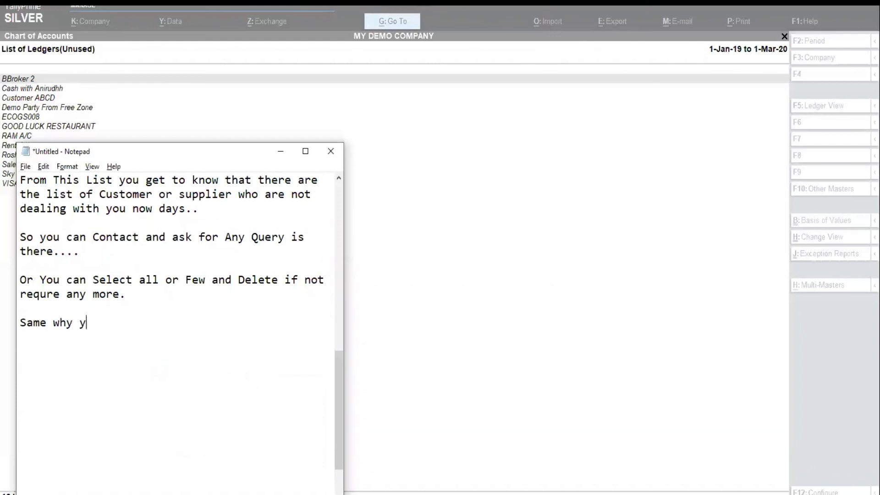
pyautogui.press('BackSpace')
pyautogui.press('BackSpace')
pyautogui.press('BackSpace')
pyautogui.press('BackSpace')
pyautogui.write('ay you can see un')
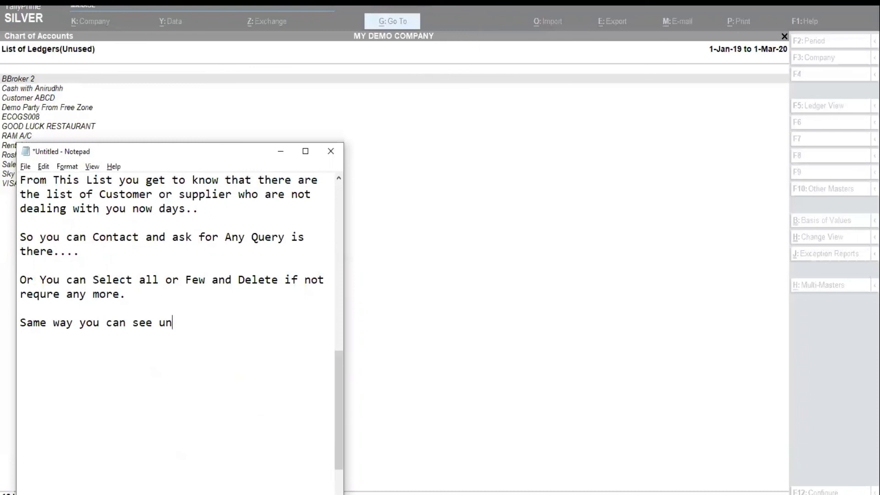
pyautogui.write('wanted ')
# Step: Finish the paragraph with "or unused Item list and can delete it...." and leave a blank line below it
pyautogui.write('oe')
pyautogui.press('BackSpace')
pyautogui.press('BackSpace')
pyautogui.write('r uns')
pyautogui.press('BackSpace')
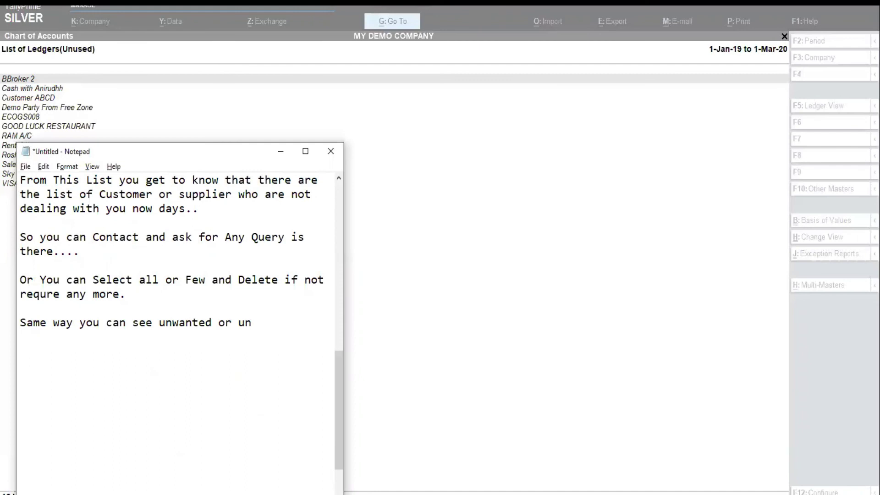
pyautogui.write('se')
pyautogui.write('d Item 1')
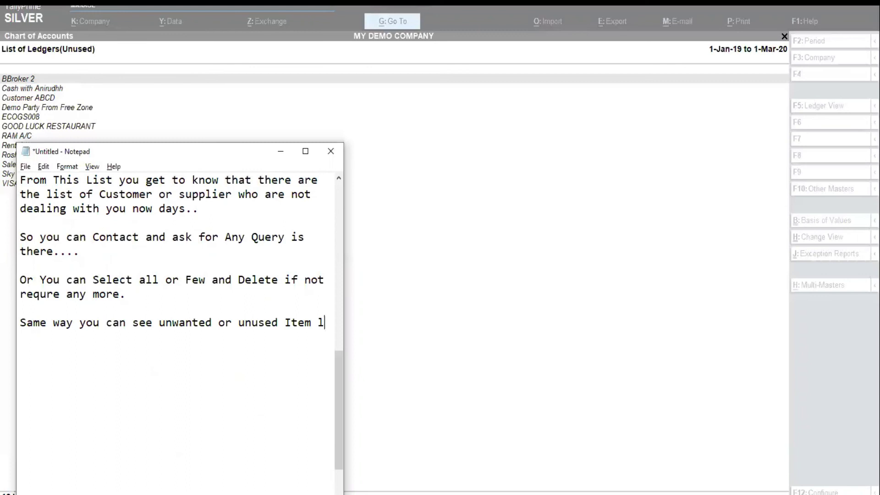
pyautogui.write('ist and can')
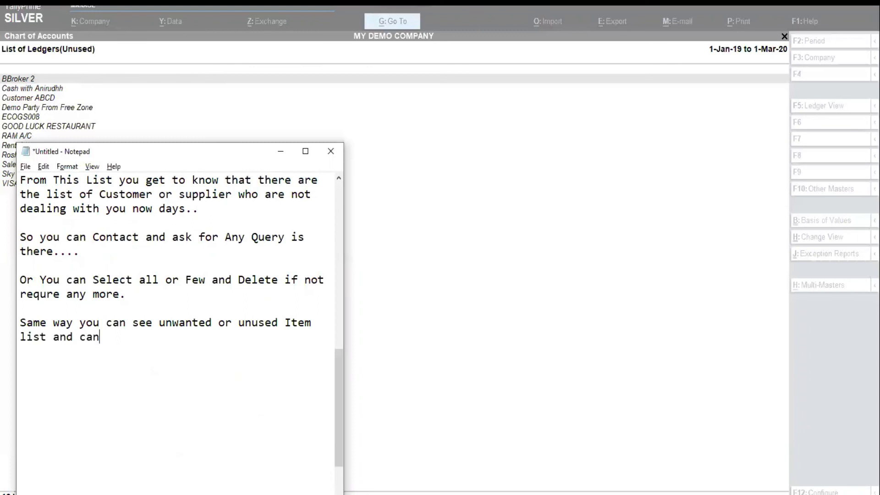
pyautogui.write(' delete it....')
pyautogui.press('Return')
pyautogui.press('Return')
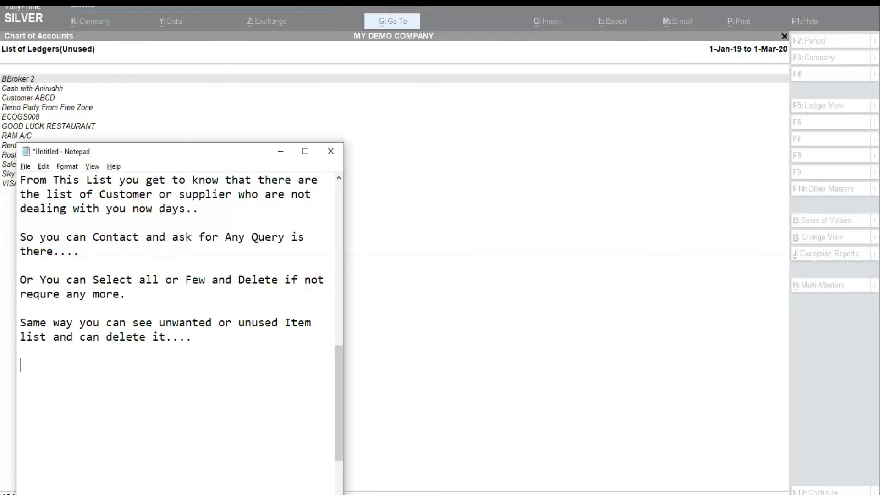
# Step: Add a paragraph reading "Hope this information can be helpful for you.." followed by one blank line
pyautogui.write('Hope this informa')
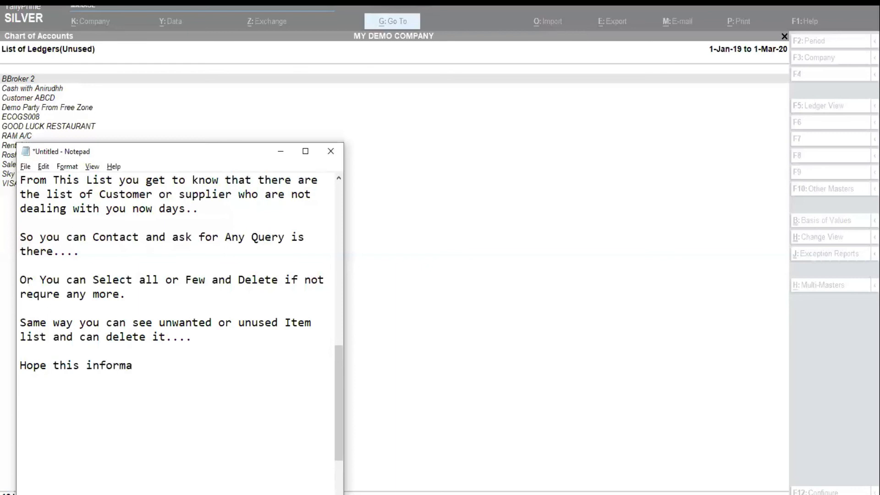
pyautogui.write('tion can be h')
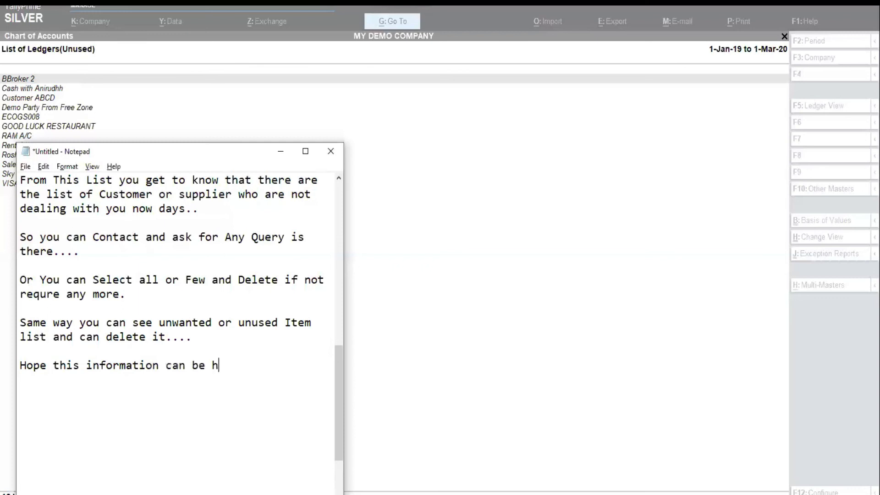
pyautogui.write('elp')
pyautogui.write('u')
pyautogui.write('l')
pyautogui.write('f')
pyautogui.press('Right')
pyautogui.write('for ')
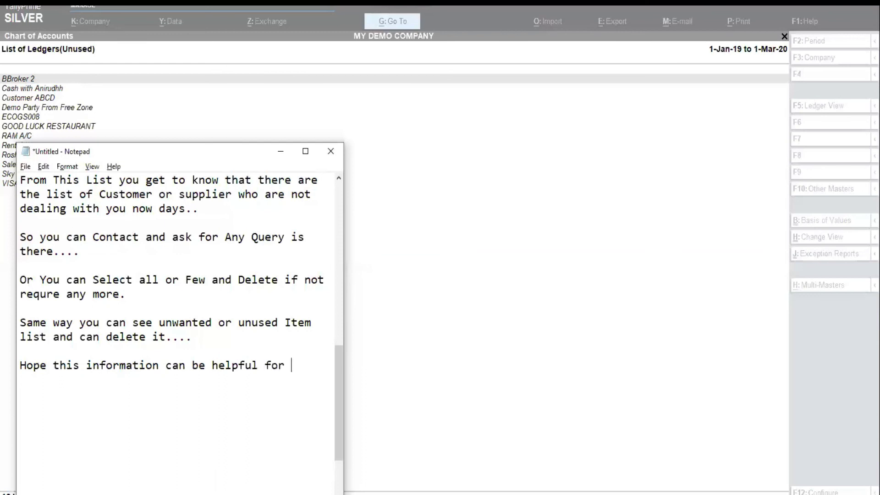
pyautogui.write('you..')
pyautogui.press('Return')
pyautogui.press('Return')
# Step: Begin a new paragraph with "For more Video please Subscribe Our YouTube Channel"
pyautogui.write('For mpre')
pyautogui.press('BackSpace')
pyautogui.press('BackSpace')
pyautogui.press('BackSpace')
pyautogui.write('ore')
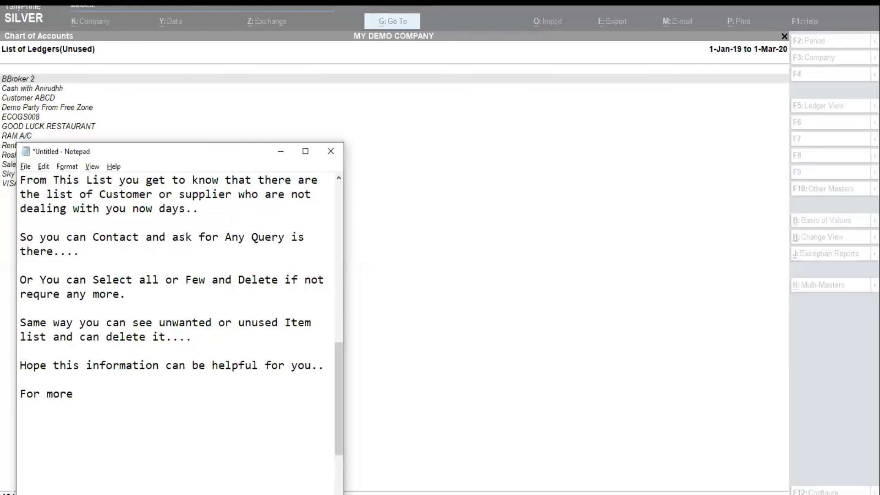
pyautogui.write(' Video please S')
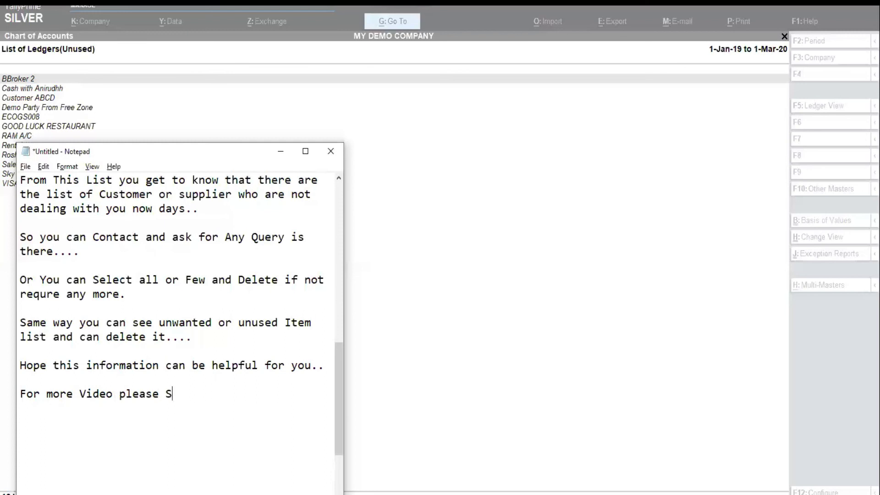
pyautogui.write('ubscribe O')
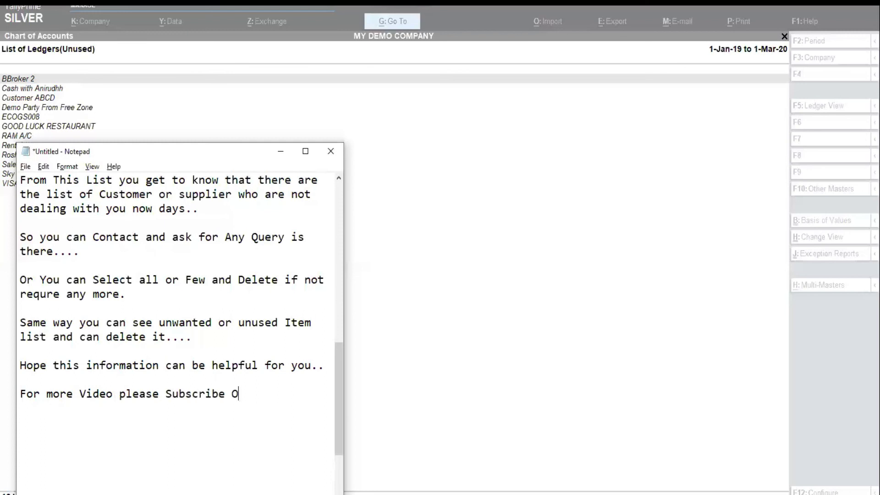
pyautogui.write('ur YouTube Cha')
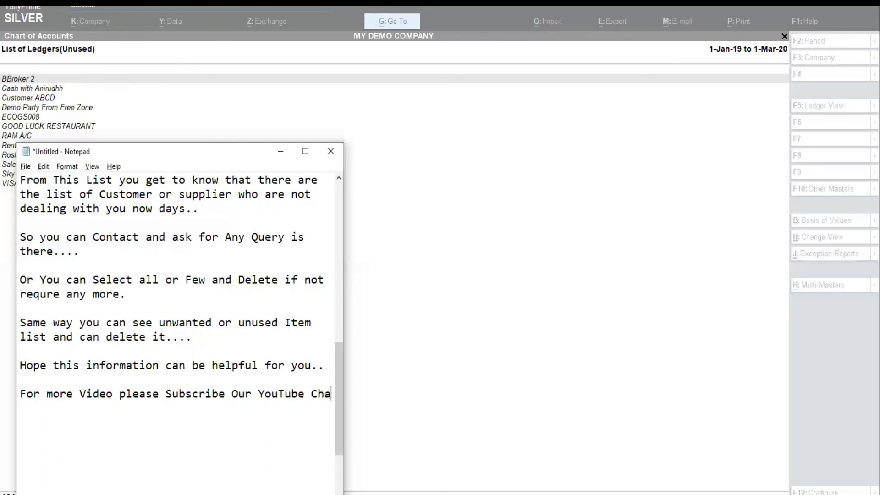
pyautogui.write('nnel')
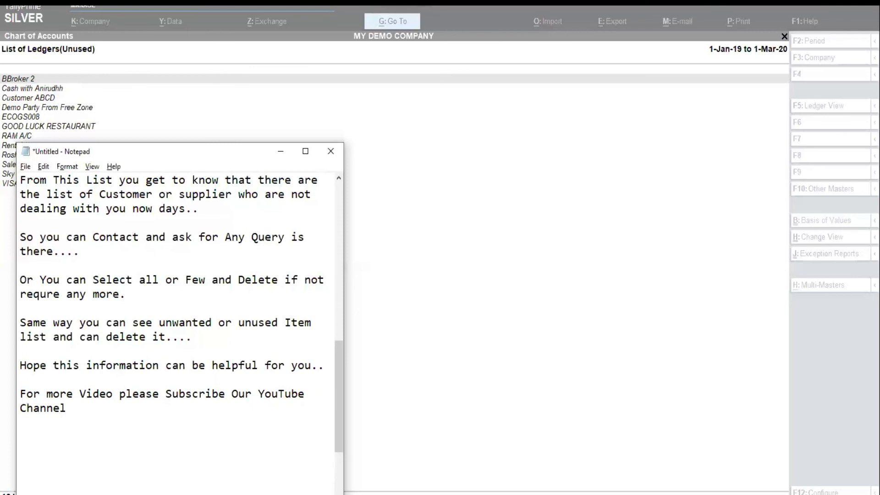
# Step: Finish the paragraph with "and share our Videos to Others.." and, after a blank line, close the note with "Thank You........."
pyautogui.write(' and share our ')
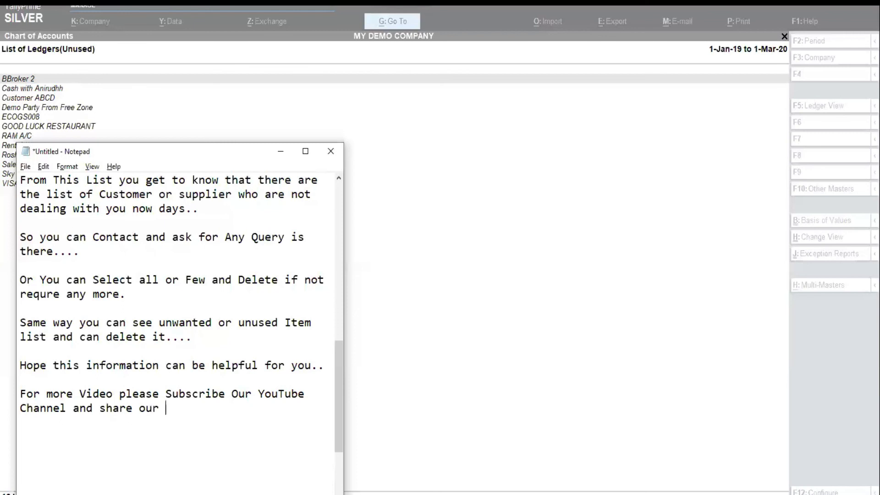
pyautogui.write('Videos to Oth')
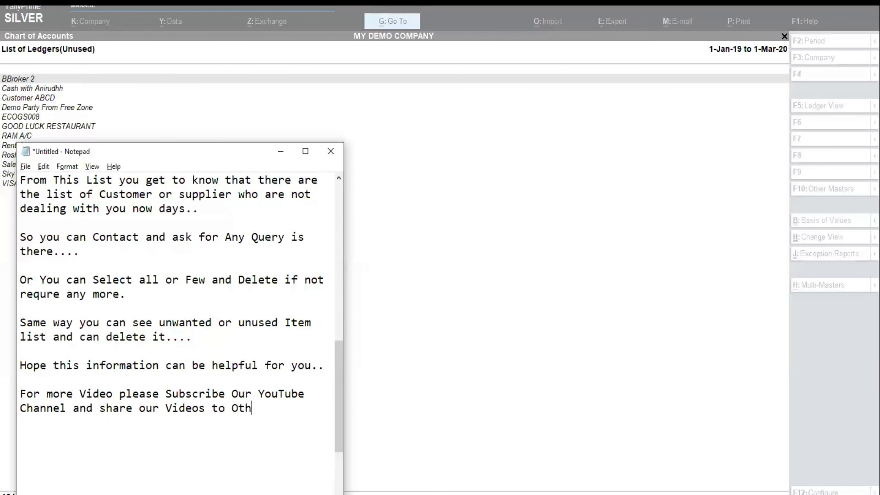
pyautogui.write('ers..')
pyautogui.press('Return')
pyautogui.press('Return')
pyautogui.write('Thank Yo')
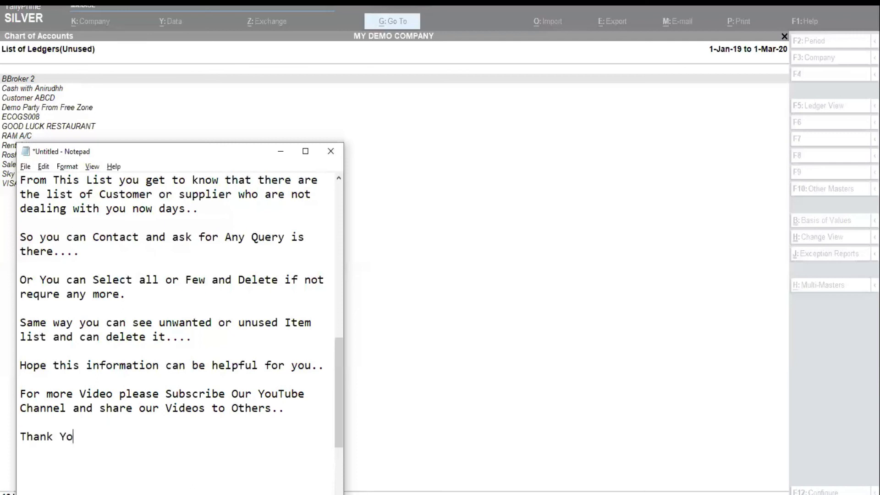
pyautogui.write('u.........')
# Step: Switch to TallyPrime and request deletion of the unused ledgers from the second list entry through Rent A//c
pyautogui.click(45, 72)
pyautogui.click(34, 97)
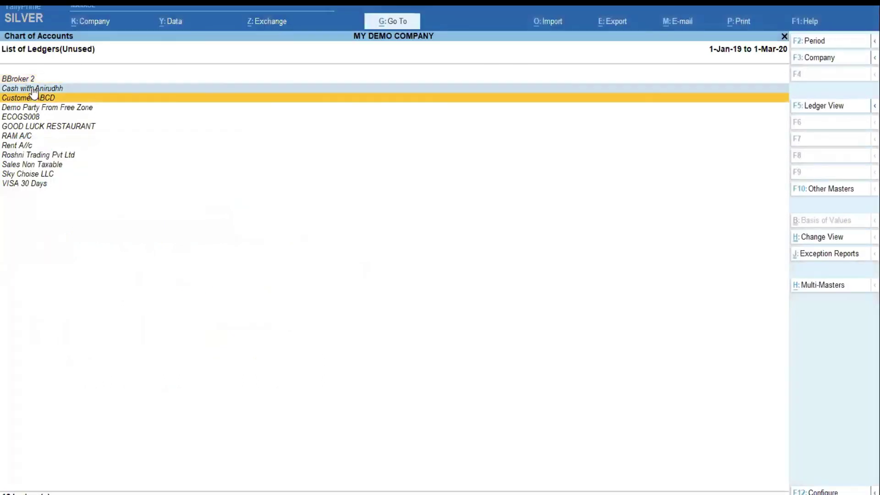
pyautogui.hotkey('shift', 'Down')
pyautogui.hotkey('shift', 'Down')
pyautogui.hotkey('shift', 'Down')
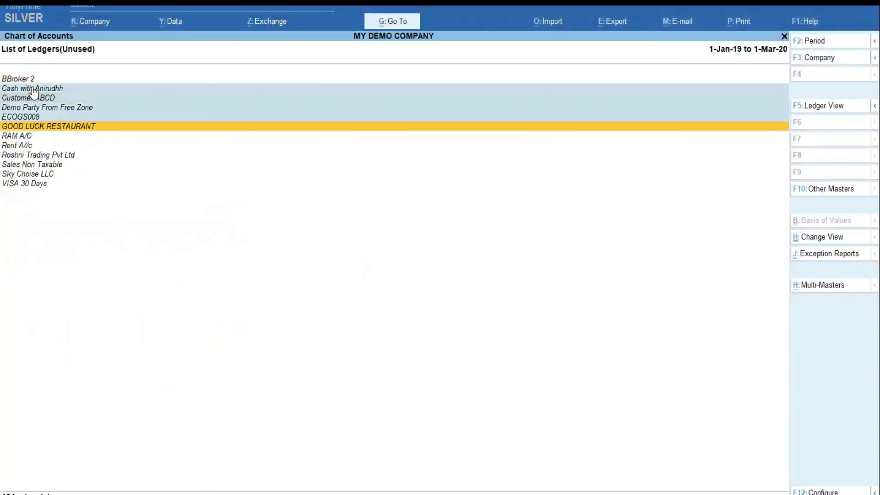
pyautogui.hotkey('shift', 'Down')
pyautogui.hotkey('shift', 'Down')
pyautogui.hotkey('shift', 'Down')
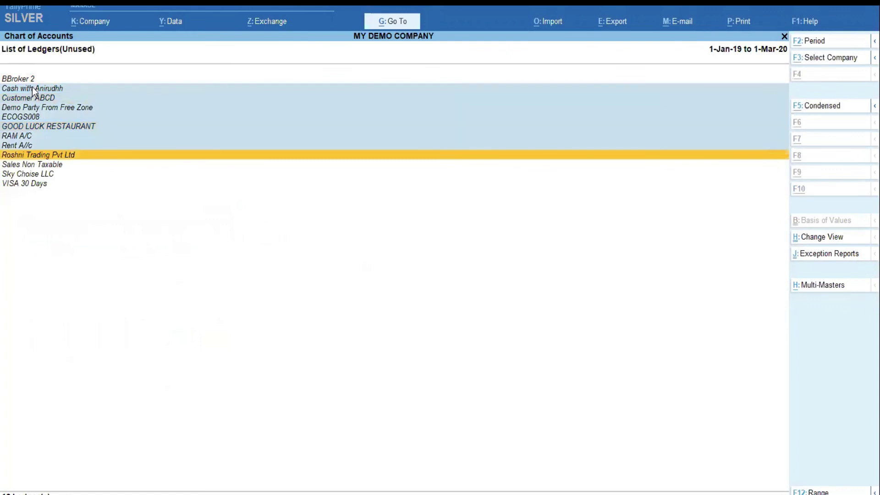
pyautogui.hotkey('alt', 'd')
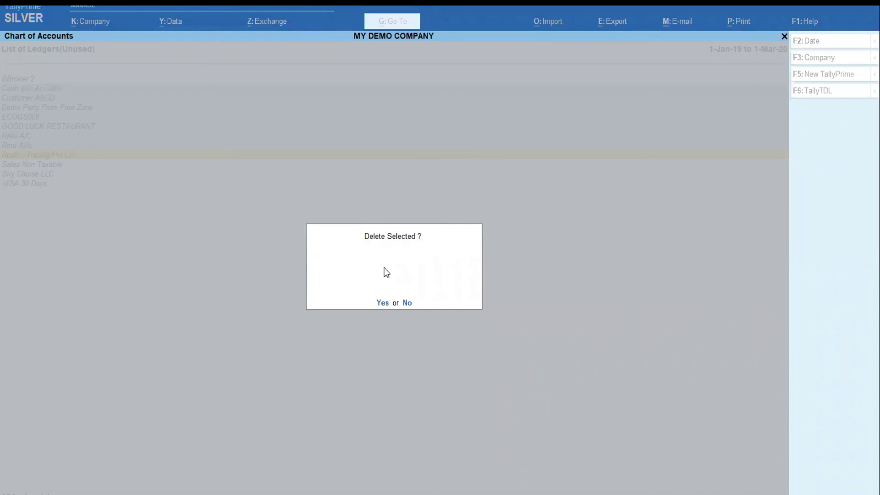
pyautogui.press('Return')
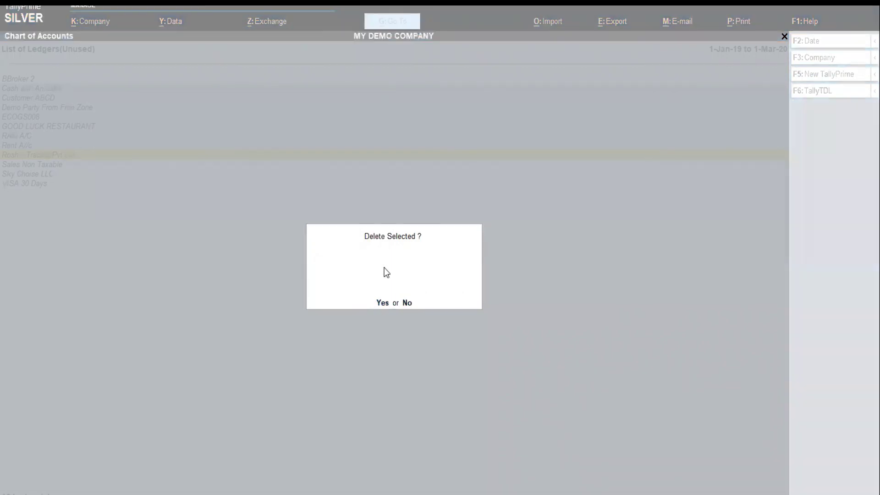